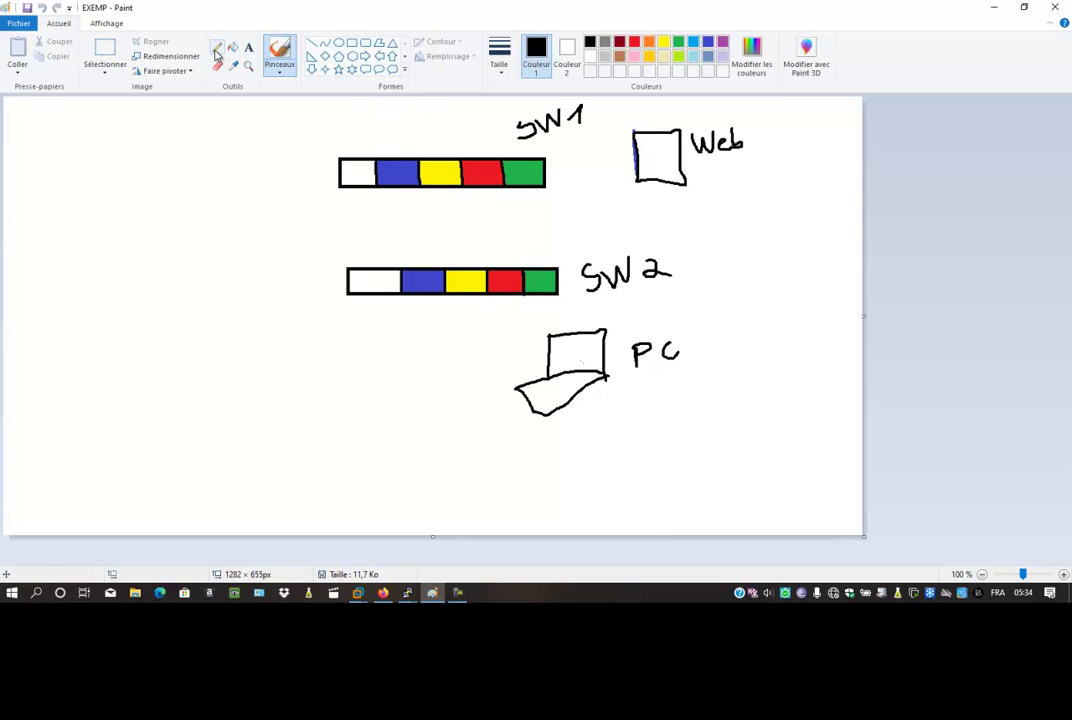
- Draw lines linking the four matching coloured blocks of SW1 and SW2, and connect the PC to SW2 and Web to SW1
{"action": "left_click_drag", "start_coordinate": [527, 188], "coordinate": [534, 266]}
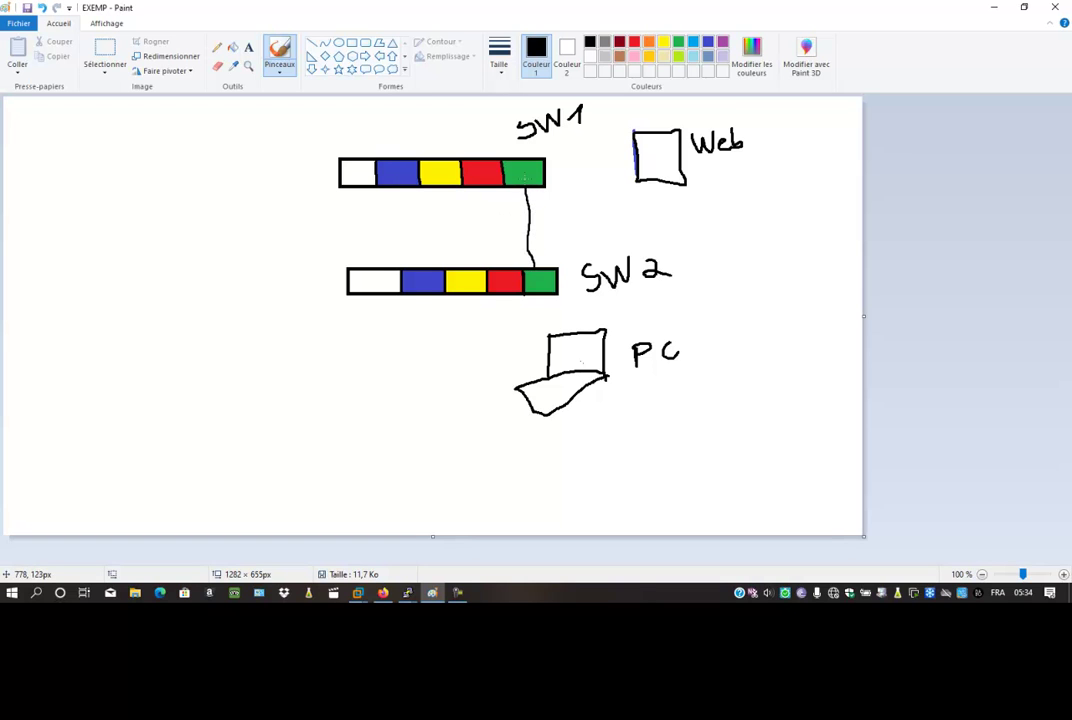
{"action": "left_click_drag", "start_coordinate": [478, 188], "coordinate": [494, 262]}
{"action": "left_click_drag", "start_coordinate": [437, 188], "coordinate": [461, 267]}
{"action": "left_click_drag", "start_coordinate": [394, 189], "coordinate": [412, 267]}
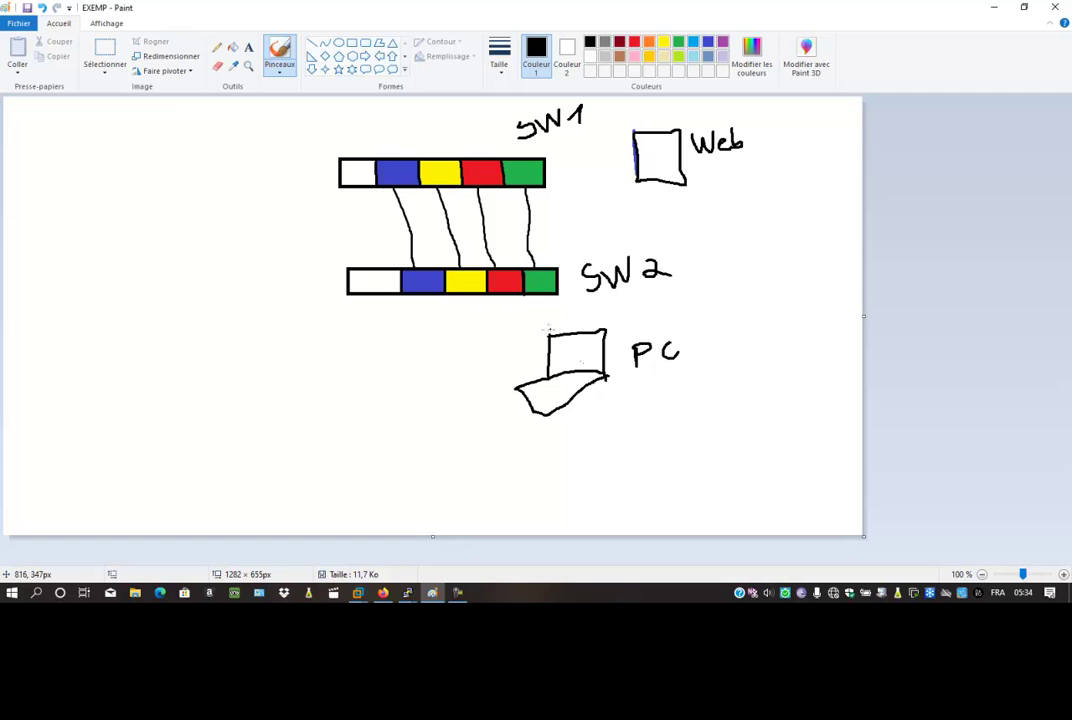
{"action": "left_click_drag", "start_coordinate": [576, 333], "coordinate": [543, 295]}
{"action": "left_click_drag", "start_coordinate": [635, 153], "coordinate": [540, 156]}
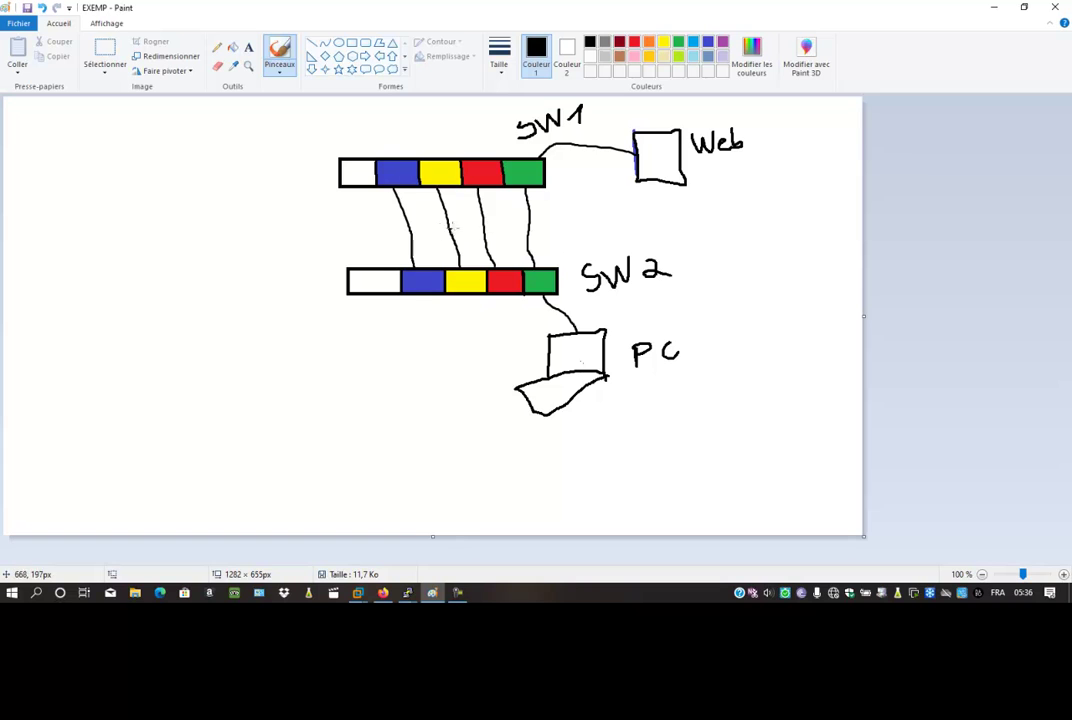
- Cross out the four coloured links and draw one single link between the white blocks of SW1 and SW2
{"action": "mouse_move", "coordinate": [393, 227]}
{"action": "left_mouse_down"}
{"action": "mouse_move", "coordinate": [429, 229]}
{"action": "mouse_move", "coordinate": [412, 238]}
{"action": "mouse_move", "coordinate": [459, 226]}
{"action": "mouse_move", "coordinate": [451, 244]}
{"action": "mouse_move", "coordinate": [540, 214]}
{"action": "mouse_move", "coordinate": [532, 224]}
{"action": "left_mouse_up"}
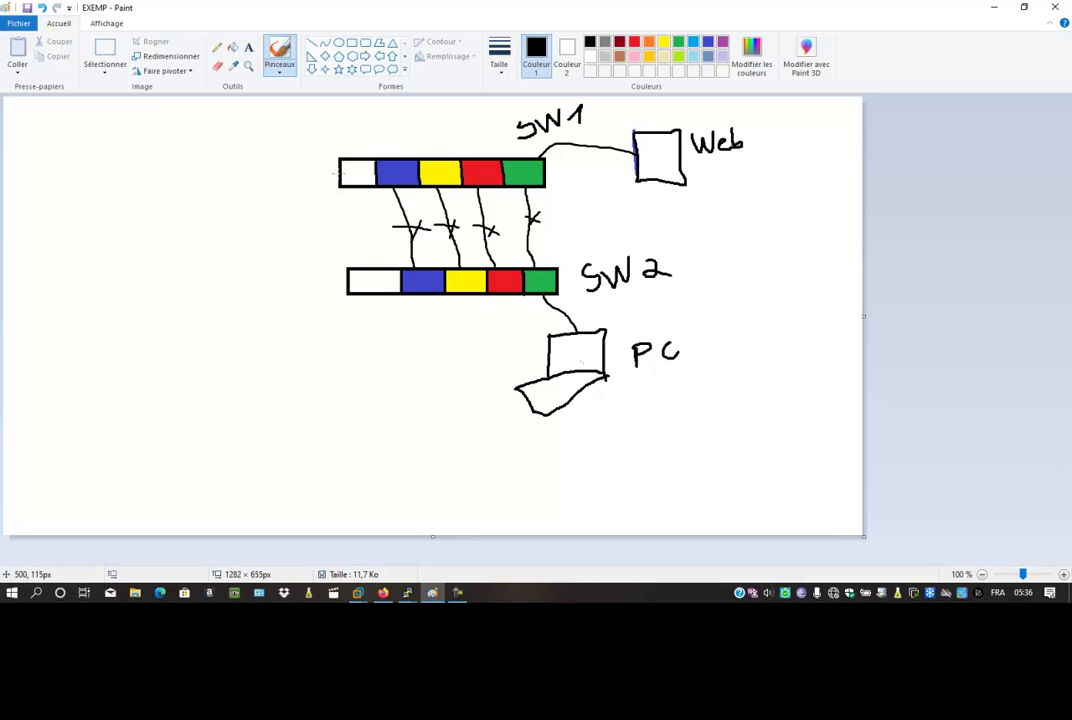
{"action": "mouse_move", "coordinate": [338, 173]}
{"action": "left_mouse_down"}
{"action": "mouse_move", "coordinate": [326, 206]}
{"action": "mouse_move", "coordinate": [348, 277]}
{"action": "left_mouse_up"}
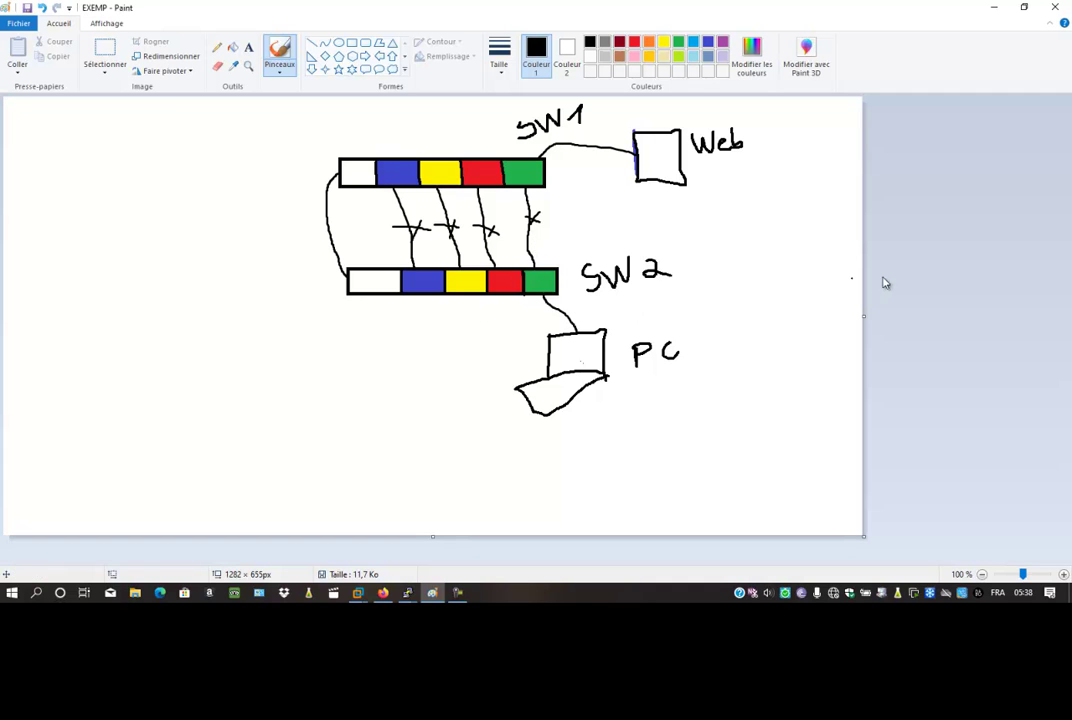
- Switch to the EVE topology in Firefox, open the VPC4 console and show its IP configuration
{"action": "left_click", "coordinate": [383, 593]}
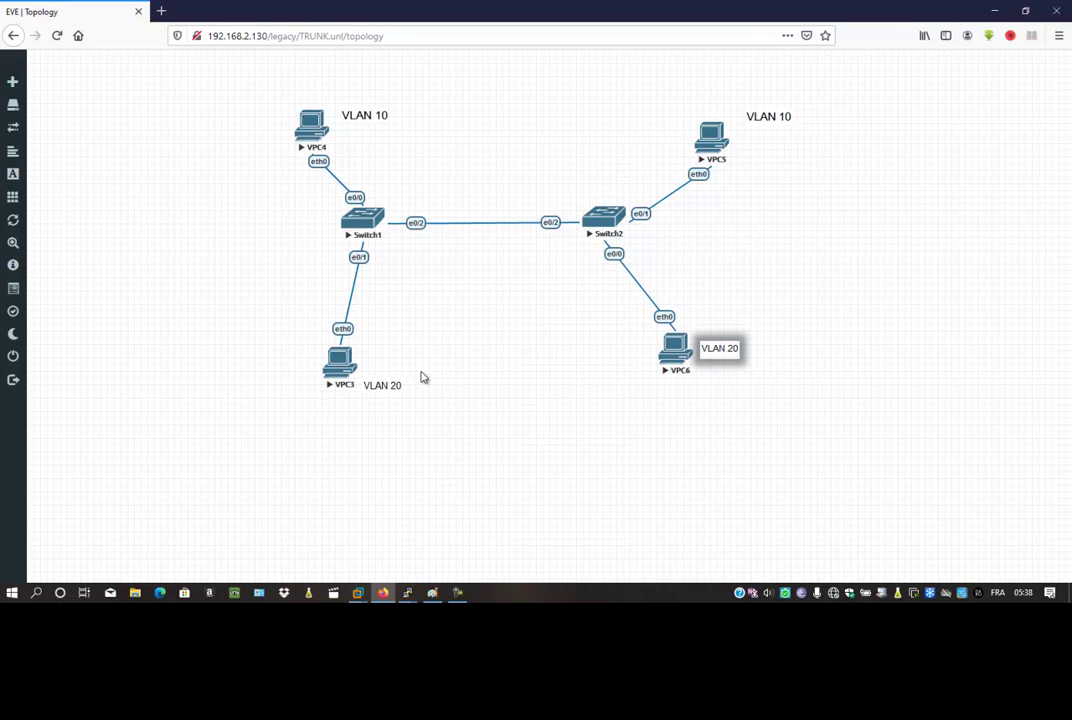
{"action": "left_click", "coordinate": [306, 126]}
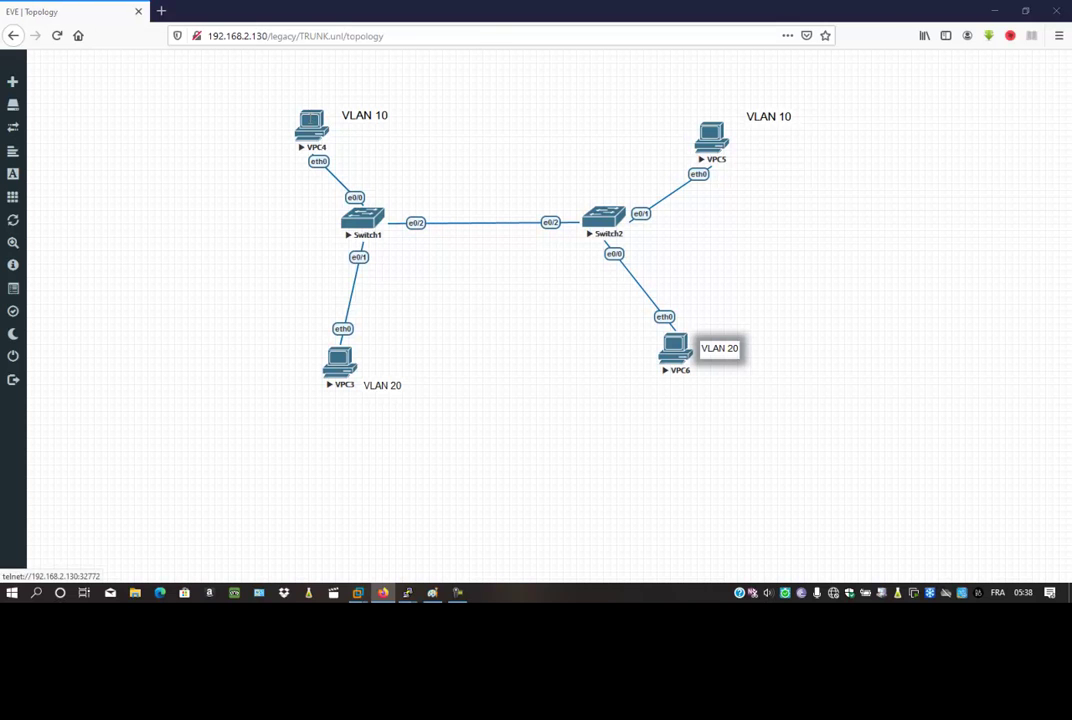
{"action": "left_click_drag", "start_coordinate": [296, 50], "coordinate": [854, 228]}
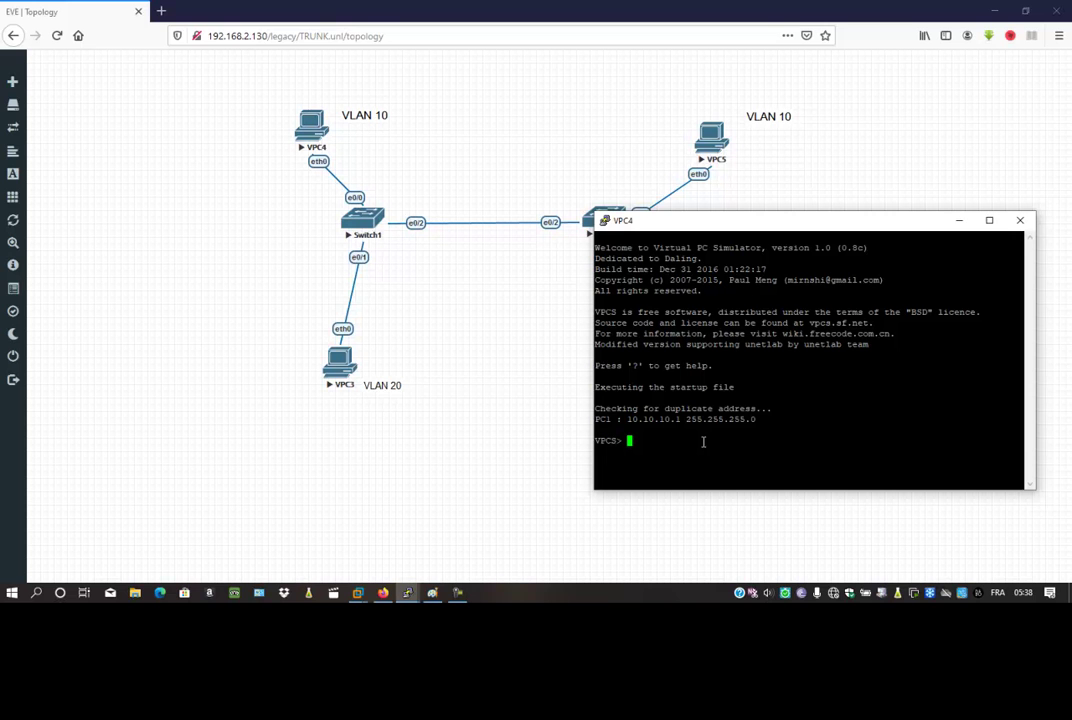
{"action": "type", "text": "show"}
{"action": "key", "text": "Return"}
- Ping 10.10.10.2 from VPC4 to test connectivity within VLAN 10
{"action": "type", "text": "ping 10.10.10."}
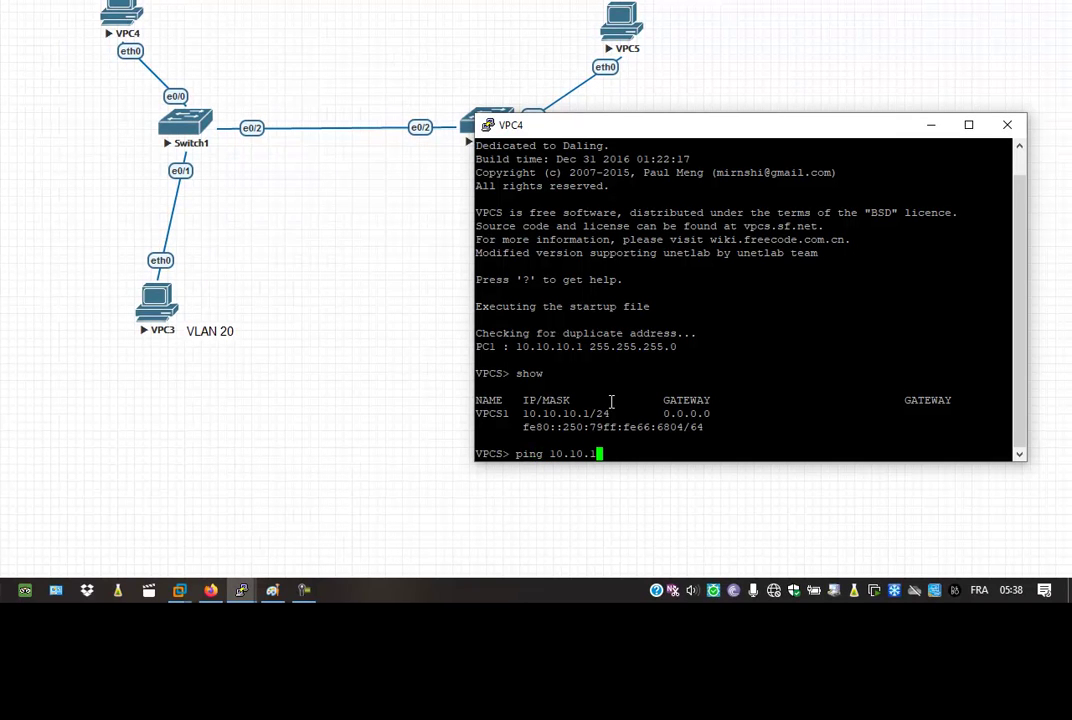
{"action": "type", "text": "2"}
{"action": "key", "text": "Return"}
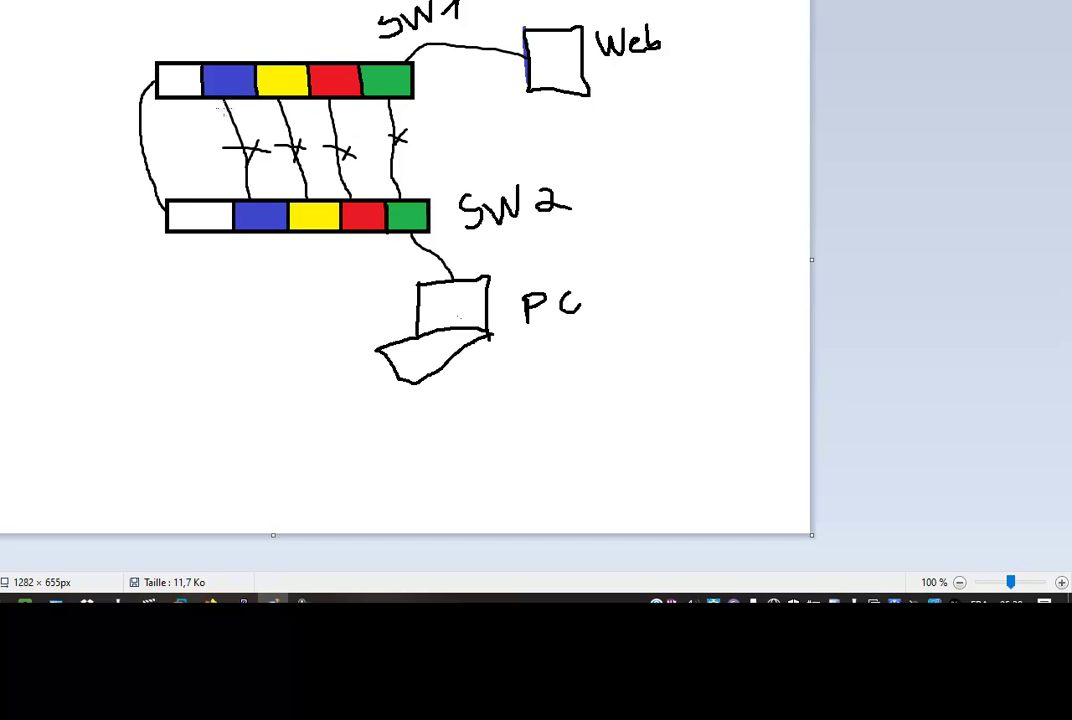
- Bring up the Switch1 console beside the topology and enter privileged mode
{"action": "mouse_move", "coordinate": [88, 110]}
{"action": "left_mouse_down"}
{"action": "mouse_move", "coordinate": [114, 127]}
{"action": "mouse_move", "coordinate": [80, 116]}
{"action": "mouse_move", "coordinate": [96, 100]}
{"action": "left_mouse_up"}
{"action": "left_click", "coordinate": [250, 599]}
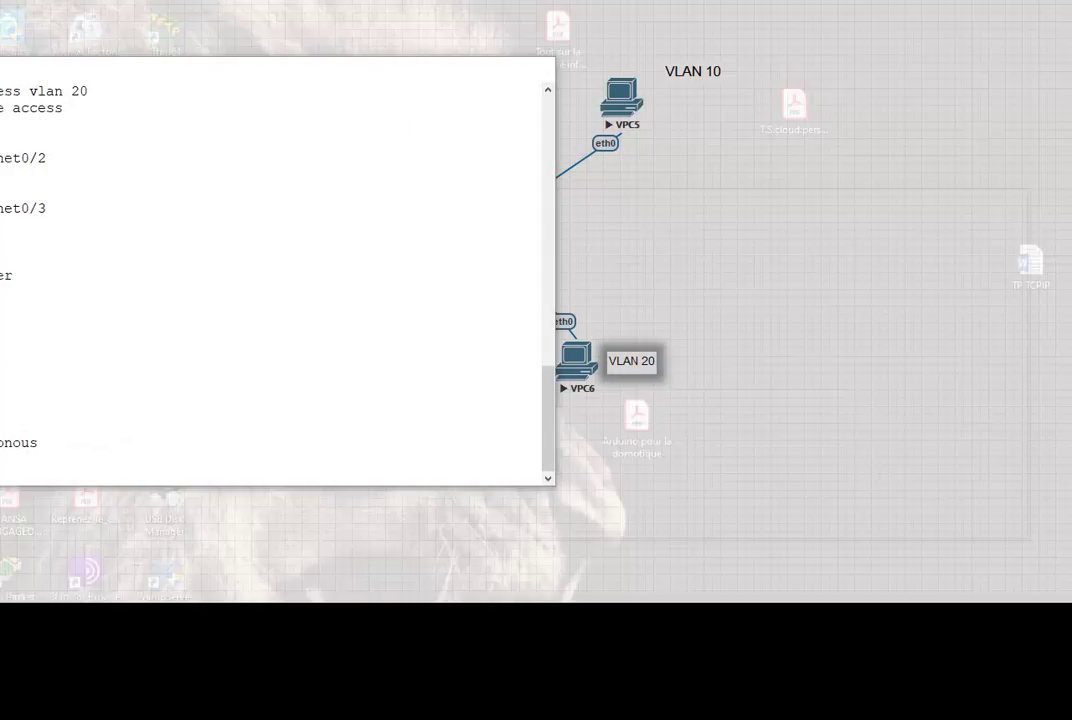
{"action": "left_click", "coordinate": [240, 560]}
{"action": "left_click_drag", "start_coordinate": [211, 67], "coordinate": [732, 92]}
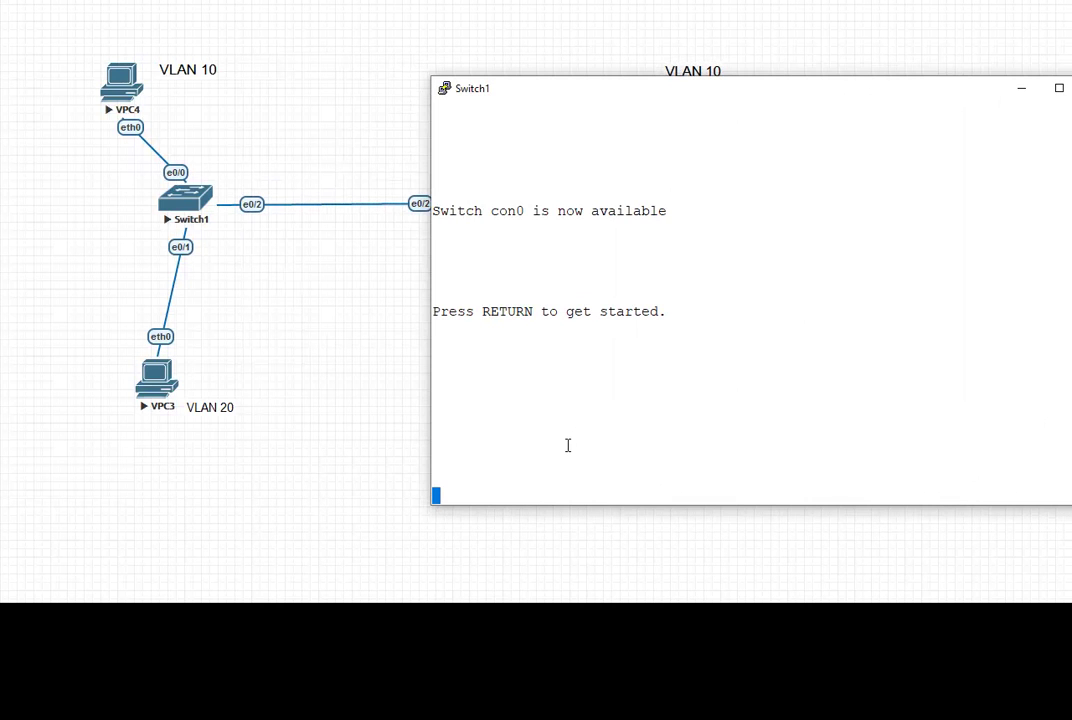
{"action": "key", "text": "Return"}
{"action": "type", "text": "en"}
{"action": "key", "text": "Return"}
{"action": "key", "text": "Return"}
- Display the brief VLAN table on Switch1 with show vlan brief
{"action": "type", "text": "show v"}
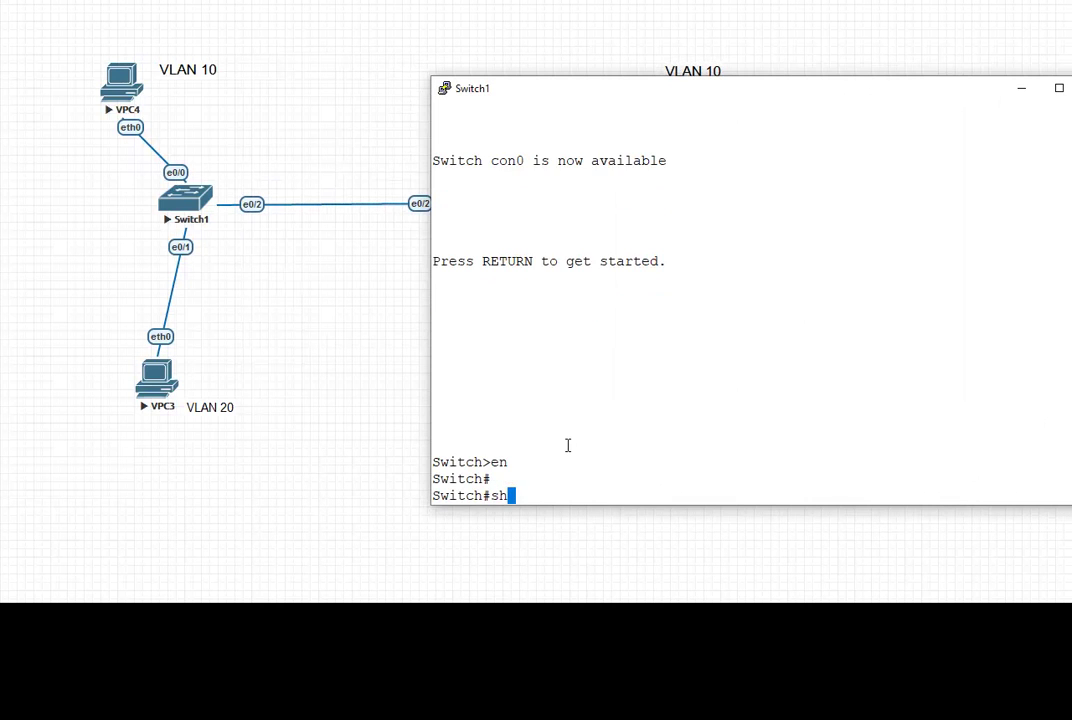
{"action": "key", "text": "Tab"}
{"action": "type", "text": "vl"}
{"action": "key", "text": "Tab"}
{"action": "type", "text": "br"}
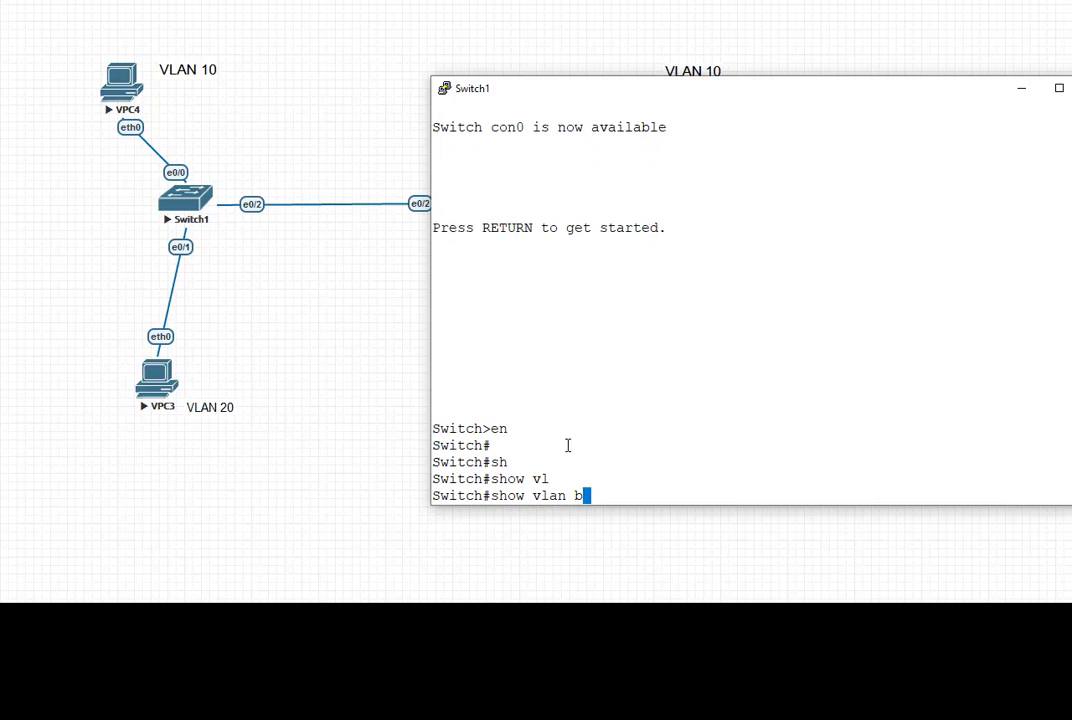
{"action": "key", "text": "Tab"}
{"action": "type", "text": "i"}
{"action": "key", "text": "BackSpace"}
{"action": "key", "text": "Return"}
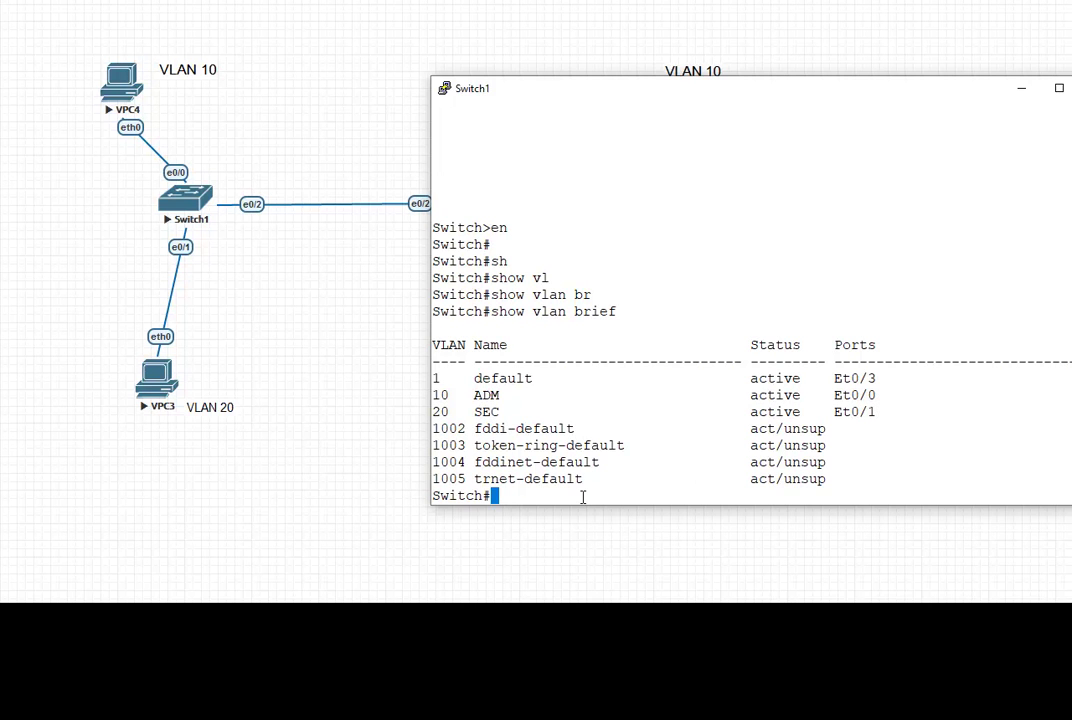
- Enter global configuration mode on Switch1 with configure terminal
{"action": "type", "text": "confi"}
{"action": "key", "text": "Tab"}
{"action": "type", "text": "t"}
{"action": "key", "text": "Tab"}
{"action": "key", "text": "Return"}
{"action": "type", "text": "et"}
{"action": "key", "text": "Tab"}
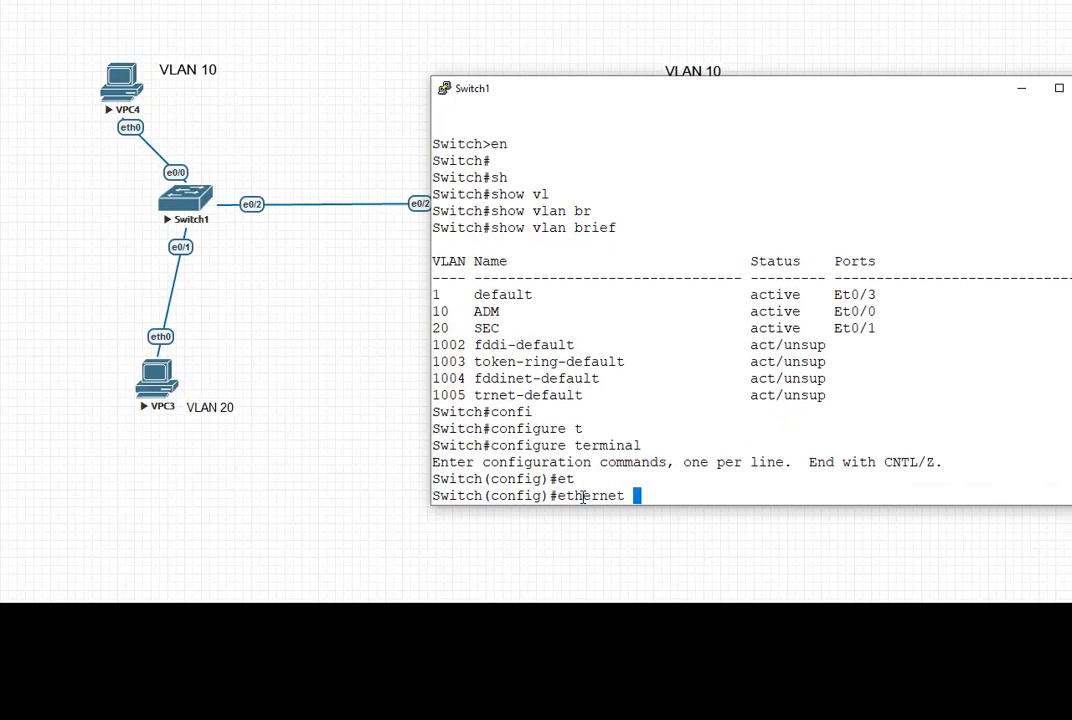
{"action": "key", "text": "BackSpace"}
{"action": "key", "text": "BackSpace"}
{"action": "key", "text": "BackSpace"}
{"action": "key", "text": "BackSpace"}
{"action": "key", "text": "BackSpace"}
{"action": "key", "text": "BackSpace"}
{"action": "key", "text": "BackSpace"}
{"action": "key", "text": "BackSpace"}
{"action": "key", "text": "BackSpace"}
- Enter interface configuration for ethernet 0/2 on Switch1
{"action": "type", "text": "int"}
{"action": "key", "text": "Tab"}
{"action": "type", "text": "er"}
{"action": "key", "text": "Tab"}
{"action": "key", "text": "BackSpace"}
{"action": "type", "text": "t"}
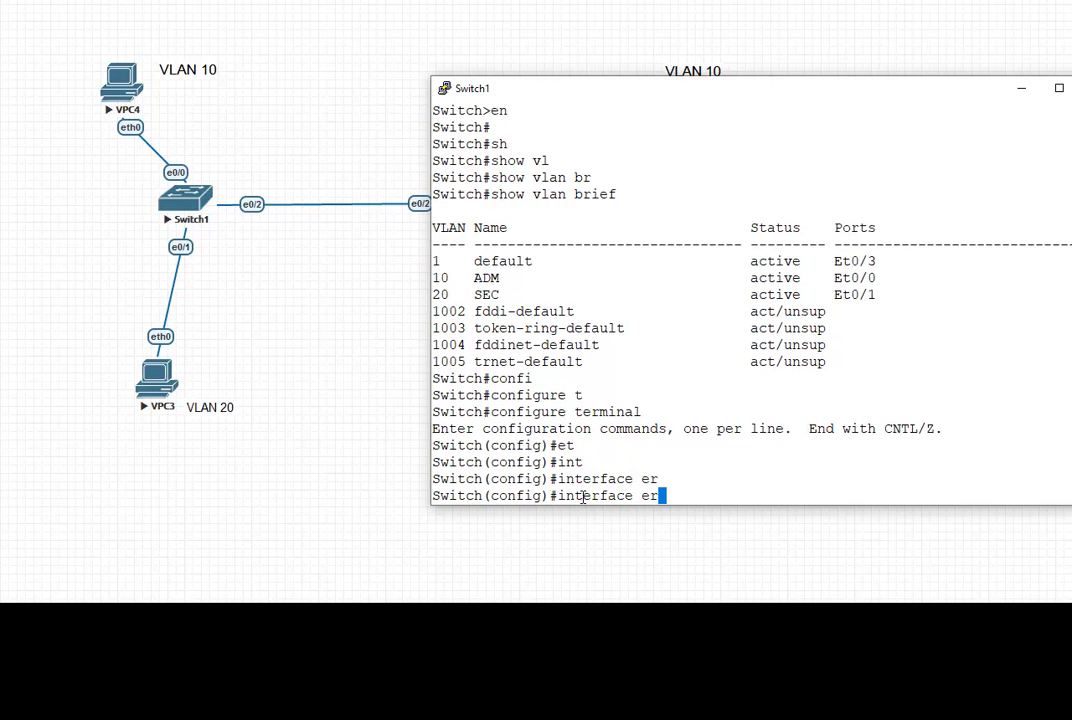
{"action": "key", "text": "Tab"}
{"action": "type", "text": "0/2"}
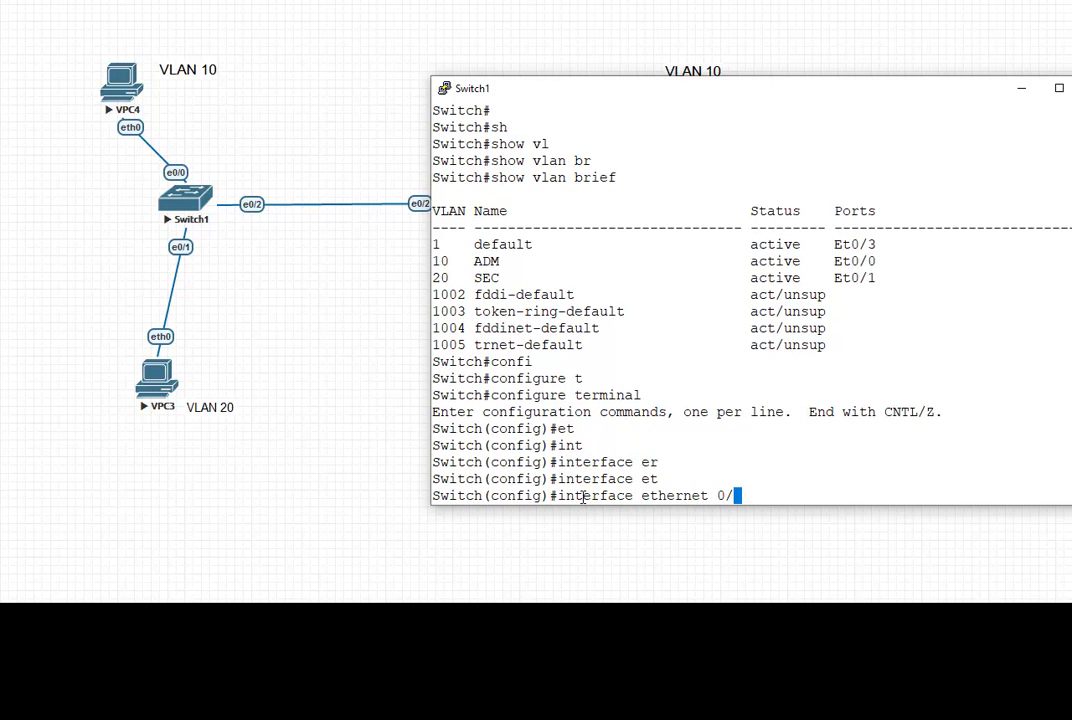
{"action": "key", "text": "Return"}
- Begin a switchport trunk command for Switch1's ethernet 0/2 and list its available options
{"action": "type", "text": "sw"}
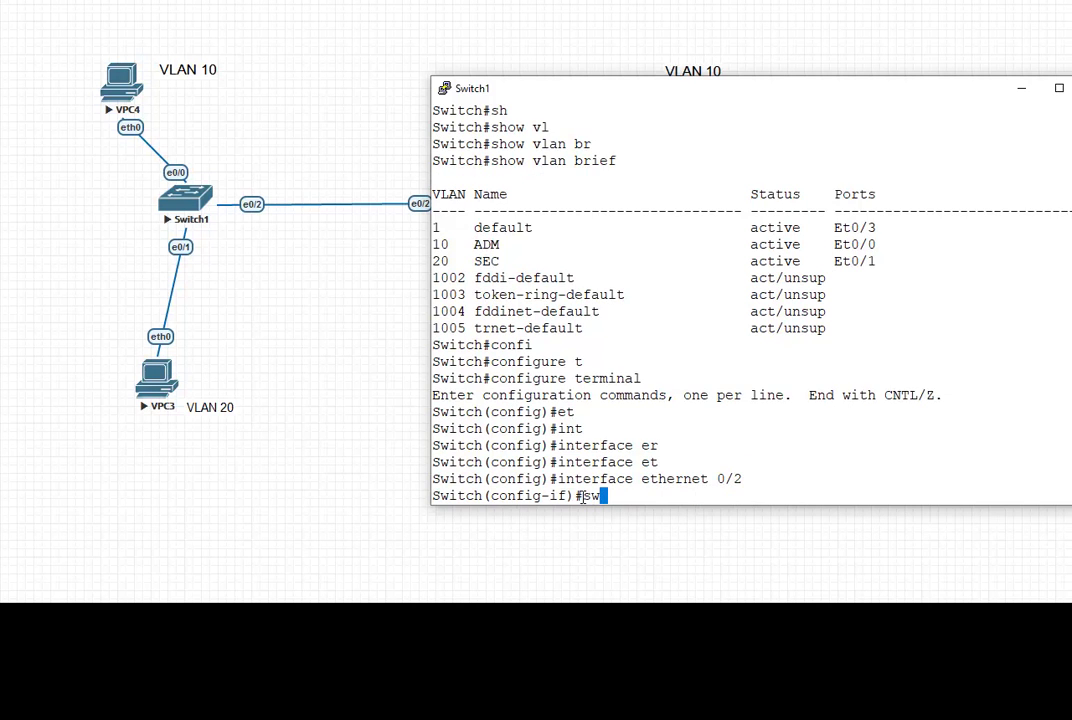
{"action": "key", "text": "Tab"}
{"action": "type", "text": "mo"}
{"action": "key", "text": "Tab"}
{"action": "type", "text": "a"}
{"action": "type", "text": "c"}
{"action": "key", "text": "BackSpace"}
{"action": "key", "text": "BackSpace"}
{"action": "key", "text": "BackSpace"}
{"action": "key", "text": "BackSpace"}
{"action": "key", "text": "BackSpace"}
{"action": "key", "text": "BackSpace"}
{"action": "key", "text": "BackSpace"}
{"action": "type", "text": "tru"}
{"action": "key", "text": "Tab"}
{"action": "type", "text": "?"}
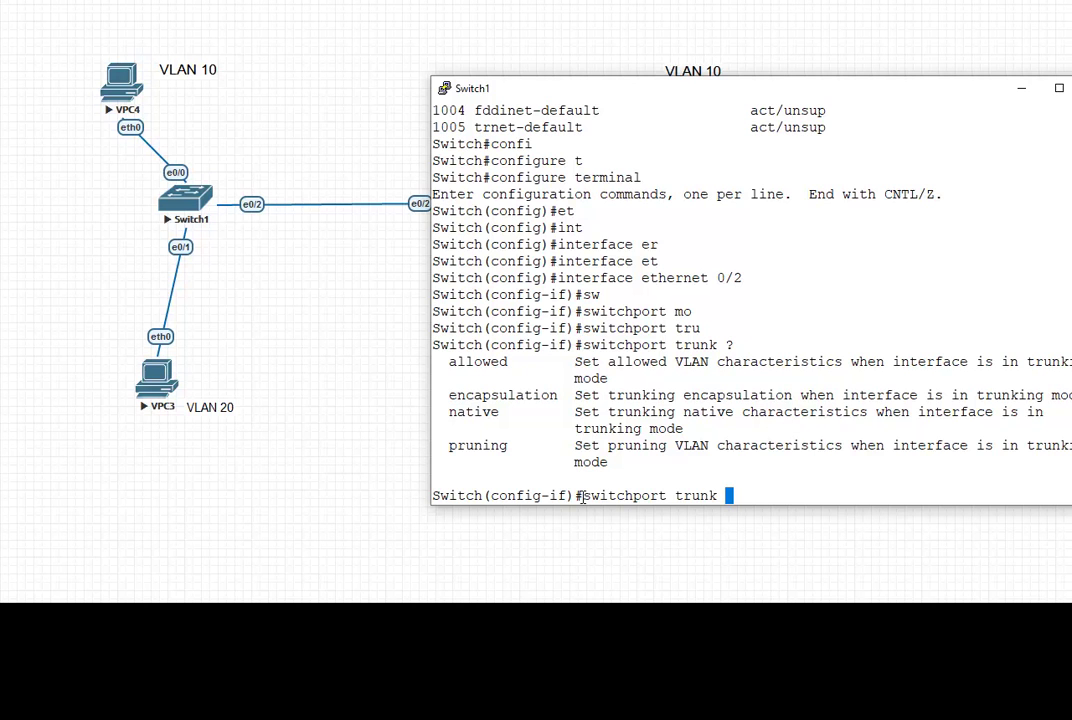
- List the trunk encapsulation types and set the encapsulation of Switch1's ethernet 0/2 to dot1q
{"action": "type", "text": "enc"}
{"action": "key", "text": "Tab"}
{"action": "type", "text": "?"}
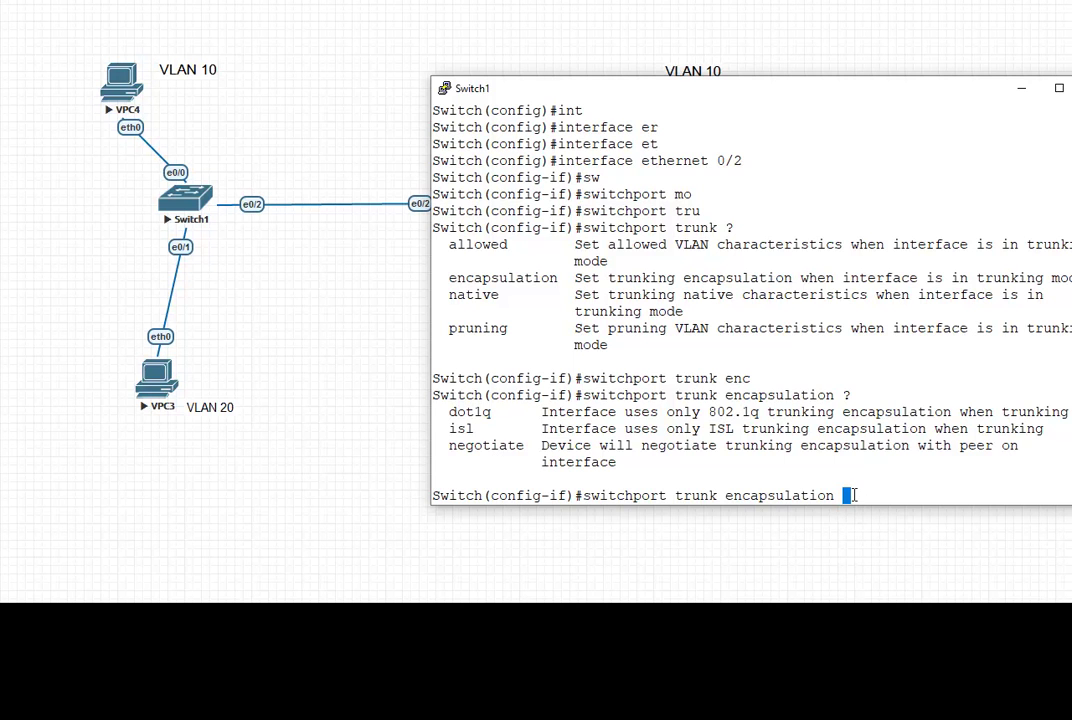
{"action": "type", "text": "d"}
{"action": "key", "text": "Tab"}
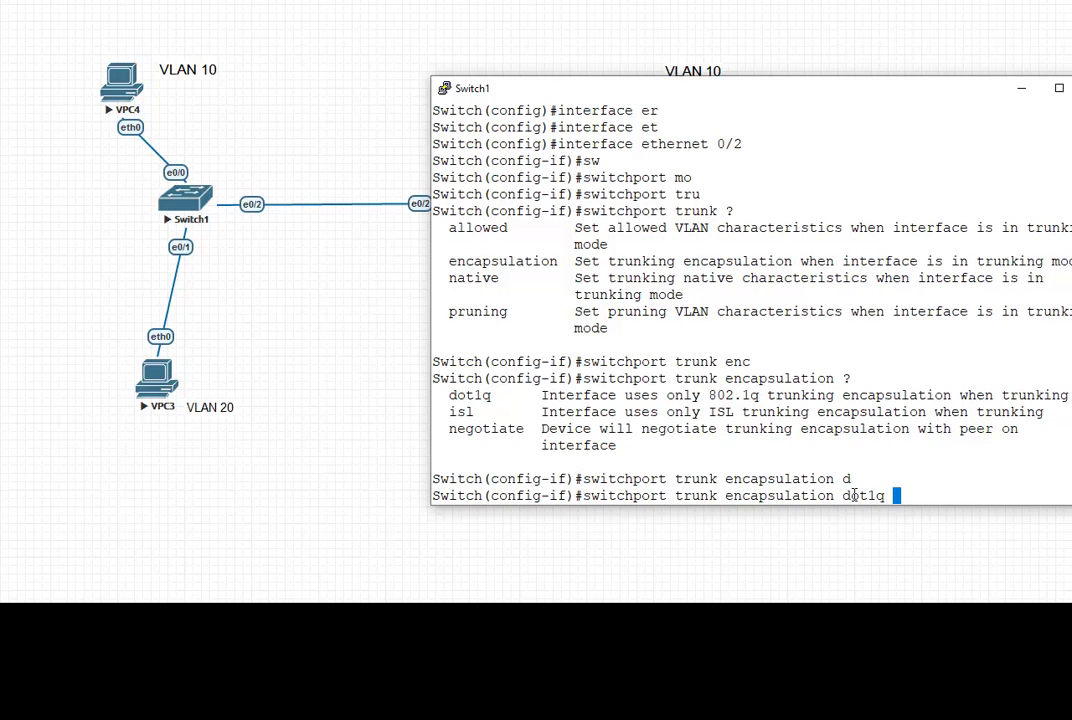
{"action": "key", "text": "Return"}
- Set Switch1's ethernet 0/2 to trunk mode with switchport mode trunk
{"action": "type", "text": "swi"}
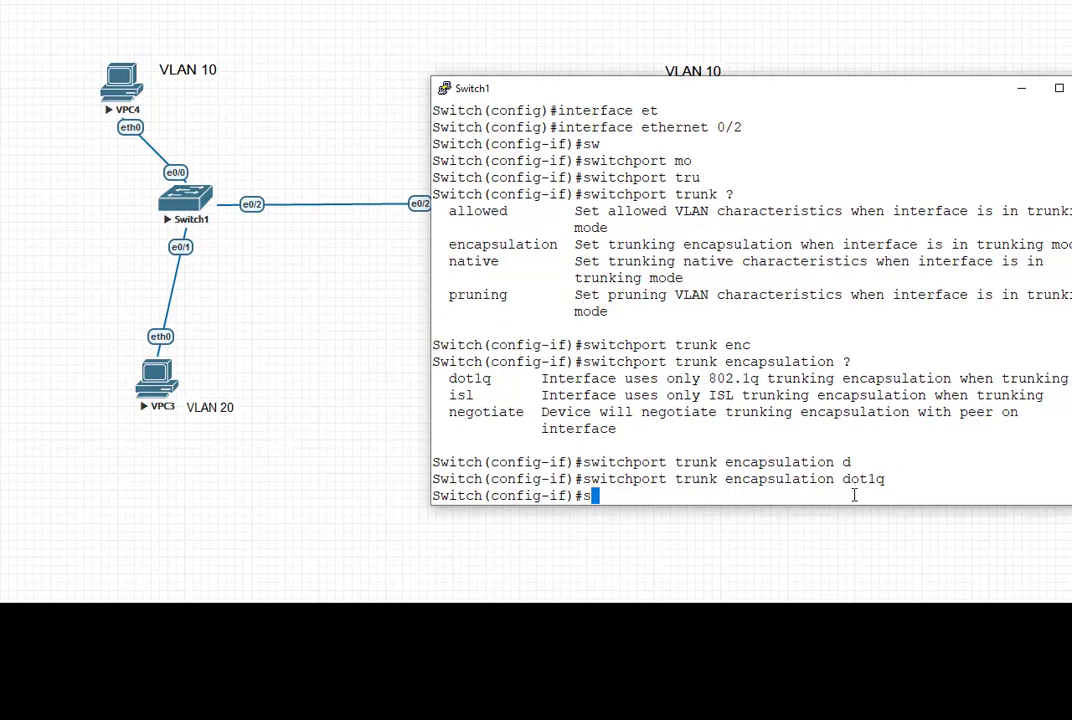
{"action": "key", "text": "Tab"}
{"action": "type", "text": "mo"}
{"action": "key", "text": "Tab"}
{"action": "type", "text": "t"}
{"action": "key", "text": "Tab"}
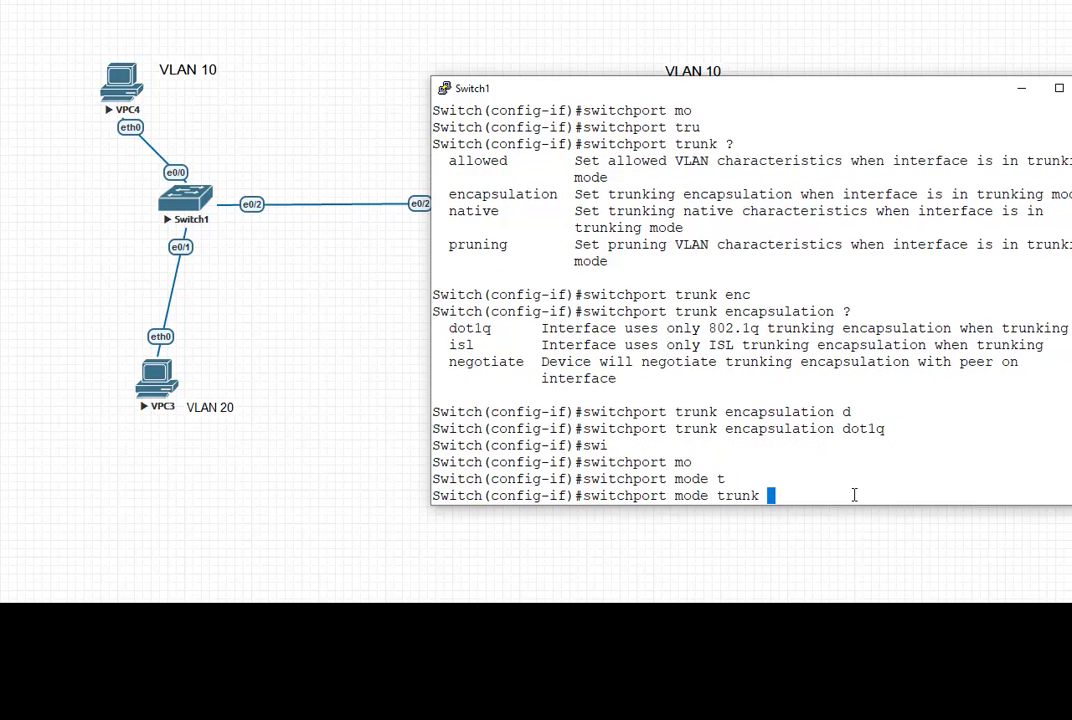
{"action": "key", "text": "Return"}
{"action": "key", "text": "Return"}
{"action": "key", "text": "Return"}
{"action": "key", "text": "Return"}
{"action": "key", "text": "Return"}
{"action": "key", "text": "Return"}
{"action": "key", "text": "Return"}
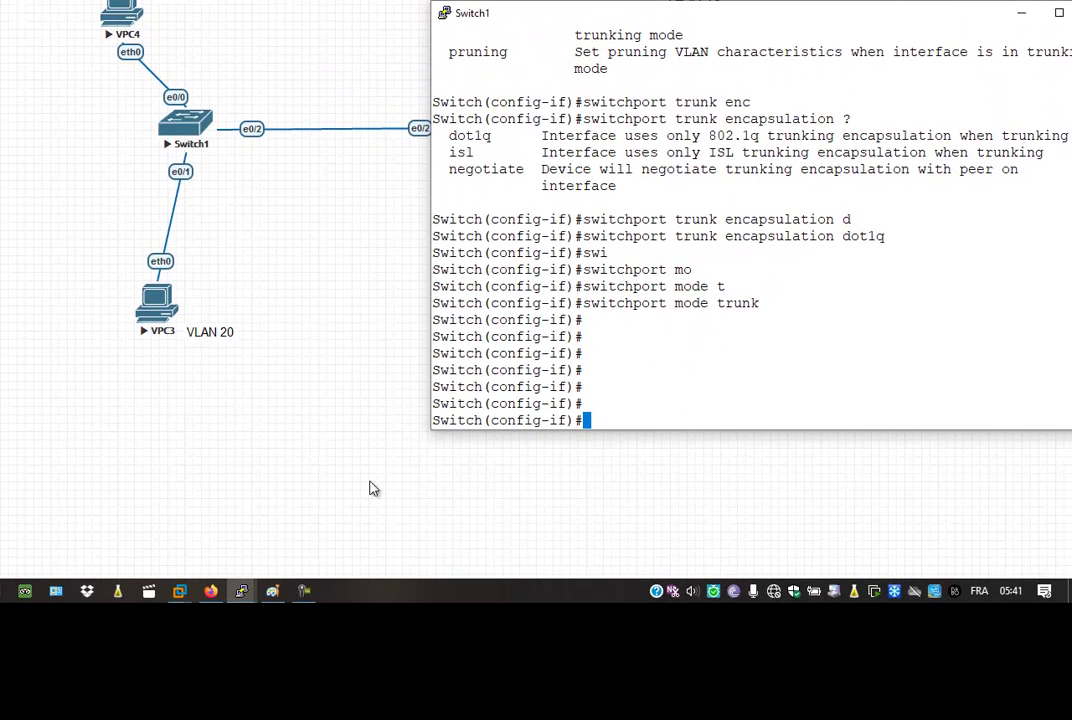
- Bring up the Switch2 console, move it beside the topology and enter privileged mode
{"action": "left_click", "coordinate": [244, 591]}
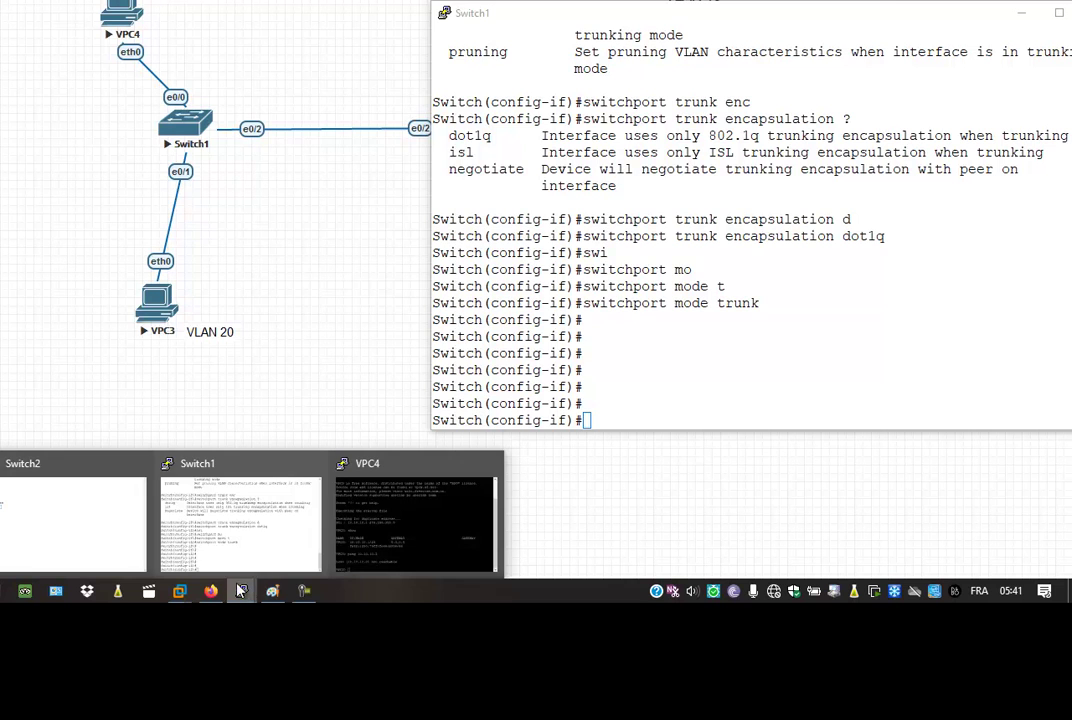
{"action": "left_click", "coordinate": [131, 541]}
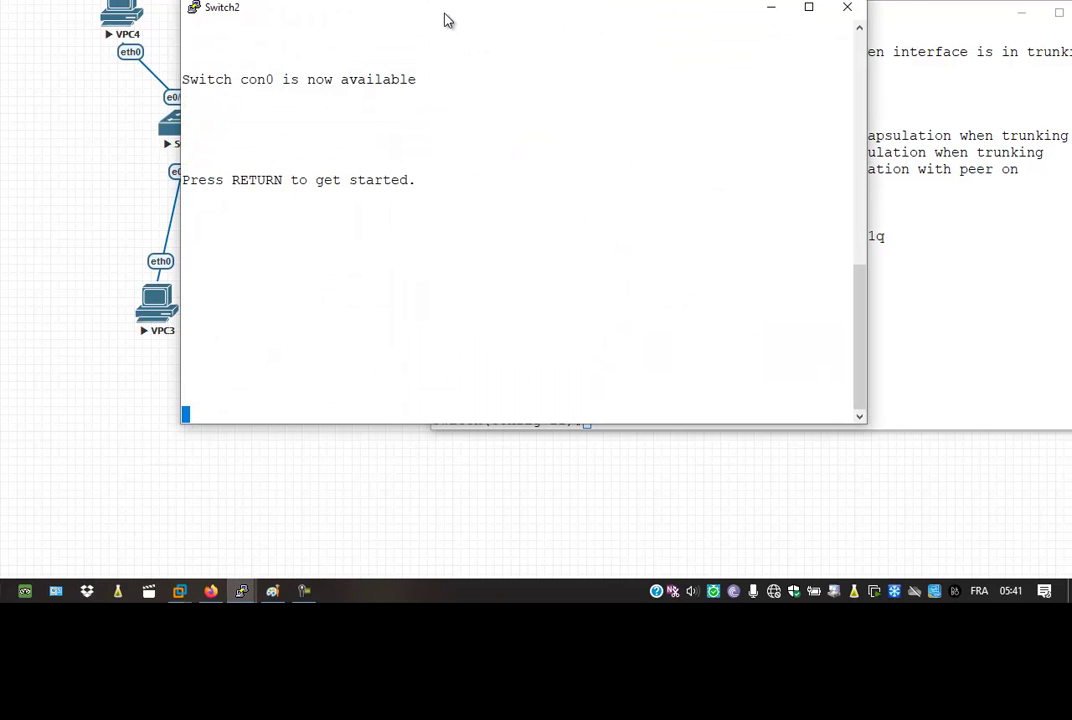
{"action": "left_click_drag", "start_coordinate": [428, 10], "coordinate": [754, 41]}
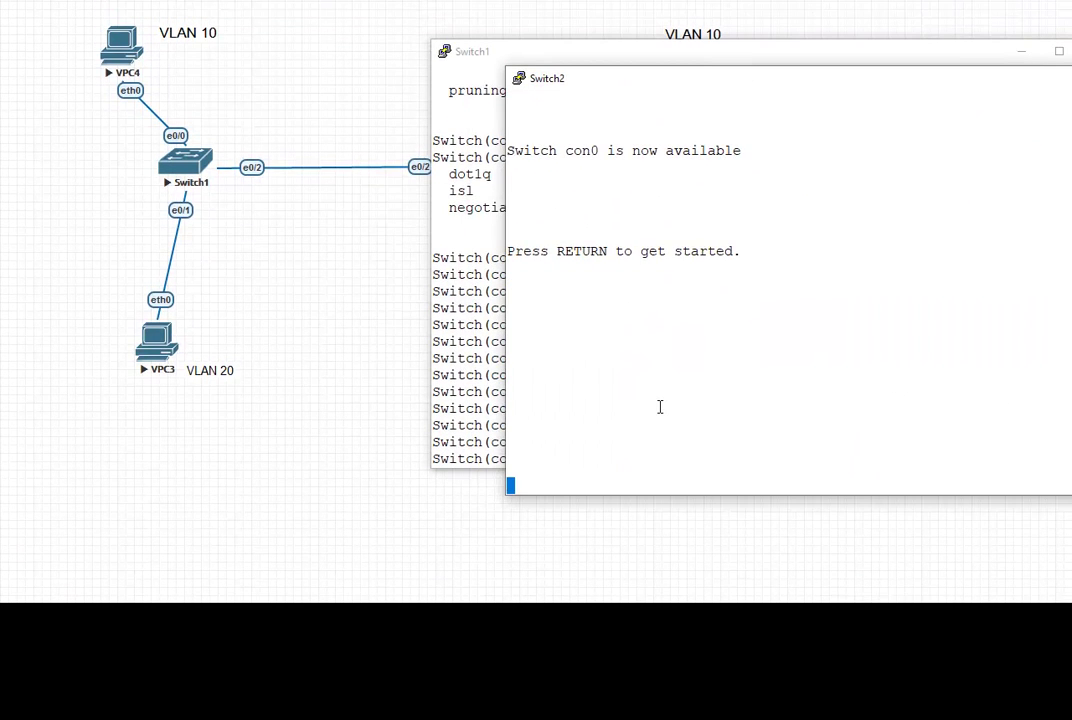
{"action": "key", "text": "Return"}
{"action": "key", "text": "Return"}
{"action": "key", "text": "Return"}
{"action": "type", "text": "en"}
{"action": "key", "text": "Return"}
- Display the brief VLAN table on Switch2 with show vlan brief
{"action": "type", "text": "sh"}
{"action": "key", "text": "Tab"}
{"action": "type", "text": "vl"}
{"action": "key", "text": "Tab"}
{"action": "type", "text": "br"}
{"action": "key", "text": "Tab"}
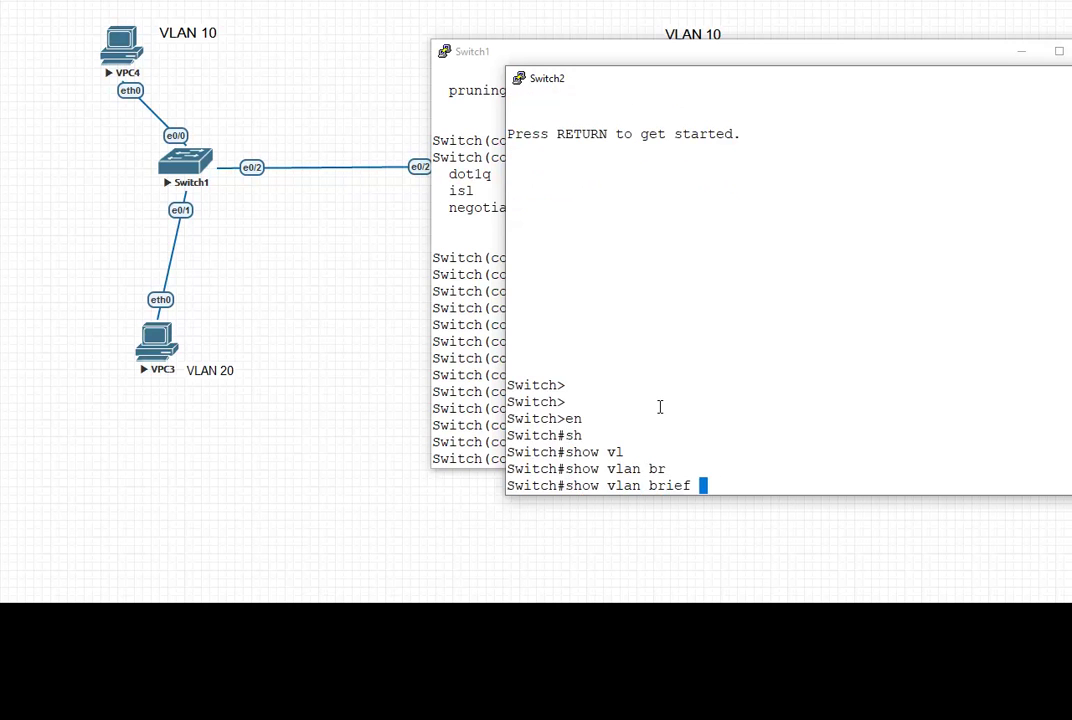
{"action": "key", "text": "Return"}
{"action": "key", "text": "Return"}
{"action": "key", "text": "Return"}
{"action": "key", "text": "Return"}
{"action": "key", "text": "Return"}
{"action": "key", "text": "Return"}
{"action": "key", "text": "Return"}
{"action": "key", "text": "Return"}
{"action": "key", "text": "Return"}
{"action": "key", "text": "Return"}
- Enter global configuration mode on Switch2 with conf t
{"action": "type", "text": "con"}
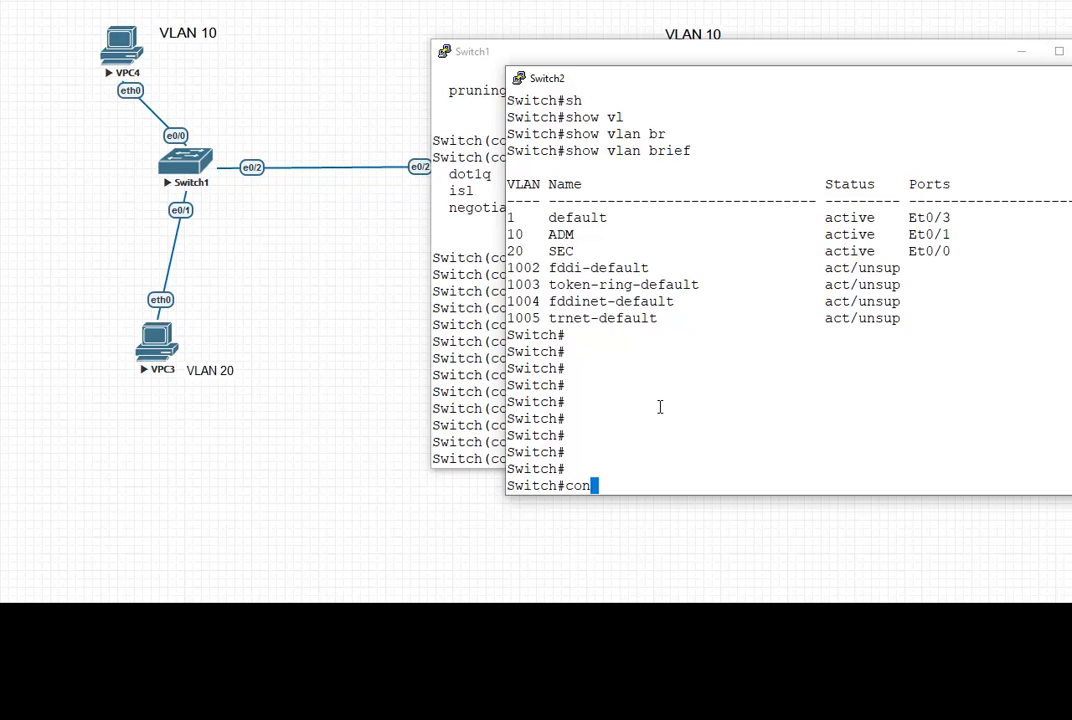
{"action": "type", "text": "fid"}
{"action": "key", "text": "Tab"}
{"action": "key", "text": "BackSpace"}
{"action": "key", "text": "BackSpace"}
{"action": "type", "text": "t"}
{"action": "key", "text": "Return"}
- Enter interface configuration for ethernet 0/2 on Switch2
{"action": "type", "text": "int"}
{"action": "key", "text": "Tab"}
{"action": "type", "text": "e"}
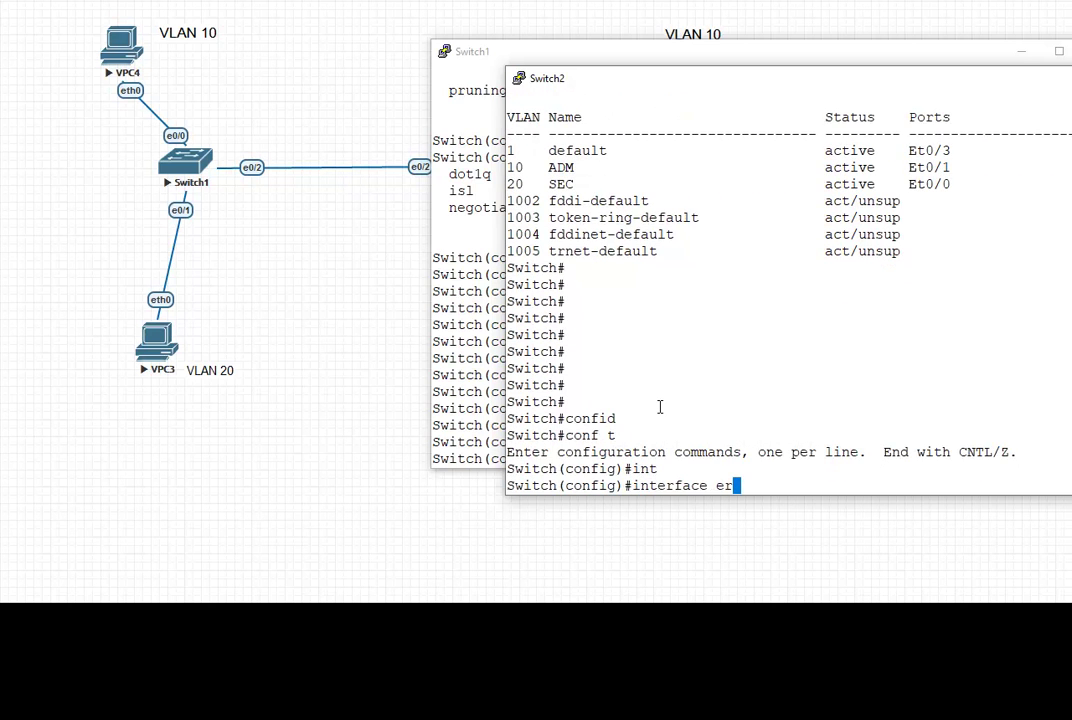
{"action": "type", "text": "r"}
{"action": "key", "text": "Tab"}
{"action": "key", "text": "BackSpace"}
{"action": "type", "text": "t"}
{"action": "key", "text": "Tab"}
{"action": "type", "text": "0/2"}
{"action": "key", "text": "Return"}
- Set the trunk encapsulation of Switch2's ethernet 0/2 to dot1q
{"action": "type", "text": "swu"}
{"action": "key", "text": "Tab"}
{"action": "key", "text": "BackSpace"}
{"action": "type", "text": "i"}
{"action": "key", "text": "Tab"}
{"action": "type", "text": "tr"}
{"action": "key", "text": "Tab"}
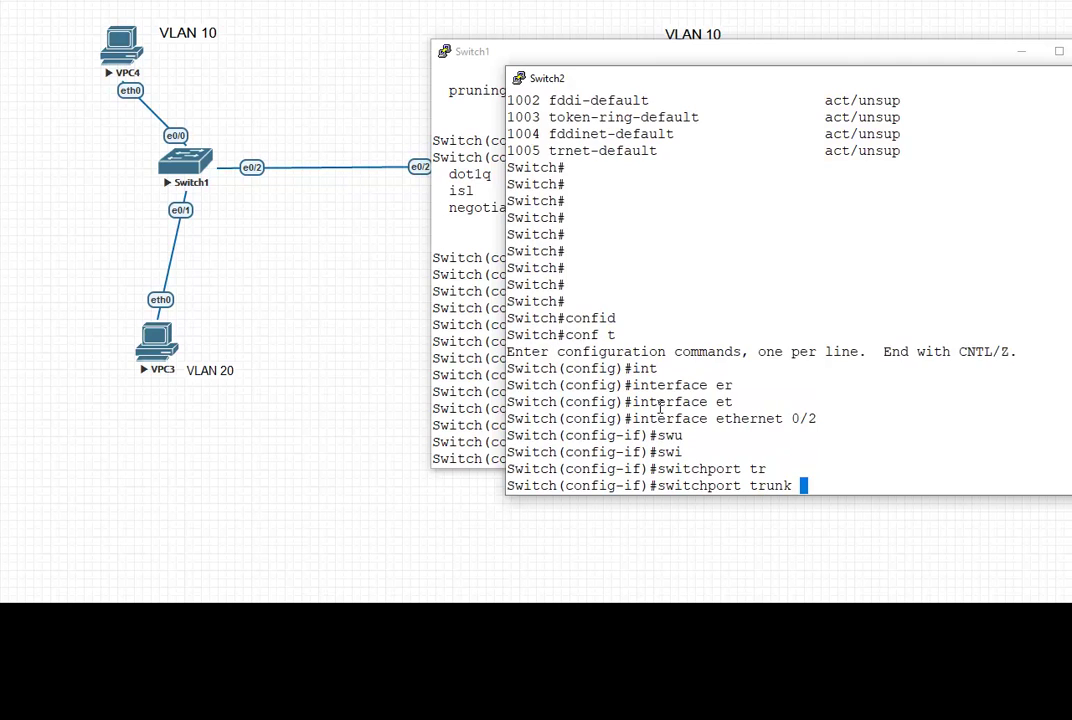
{"action": "type", "text": "en"}
{"action": "key", "text": "Tab"}
{"action": "type", "text": "d"}
{"action": "key", "text": "Tab"}
{"action": "key", "text": "Return"}
- Set Switch2's ethernet 0/2 to trunk mode with switchport mode trunk
{"action": "type", "text": "s"}
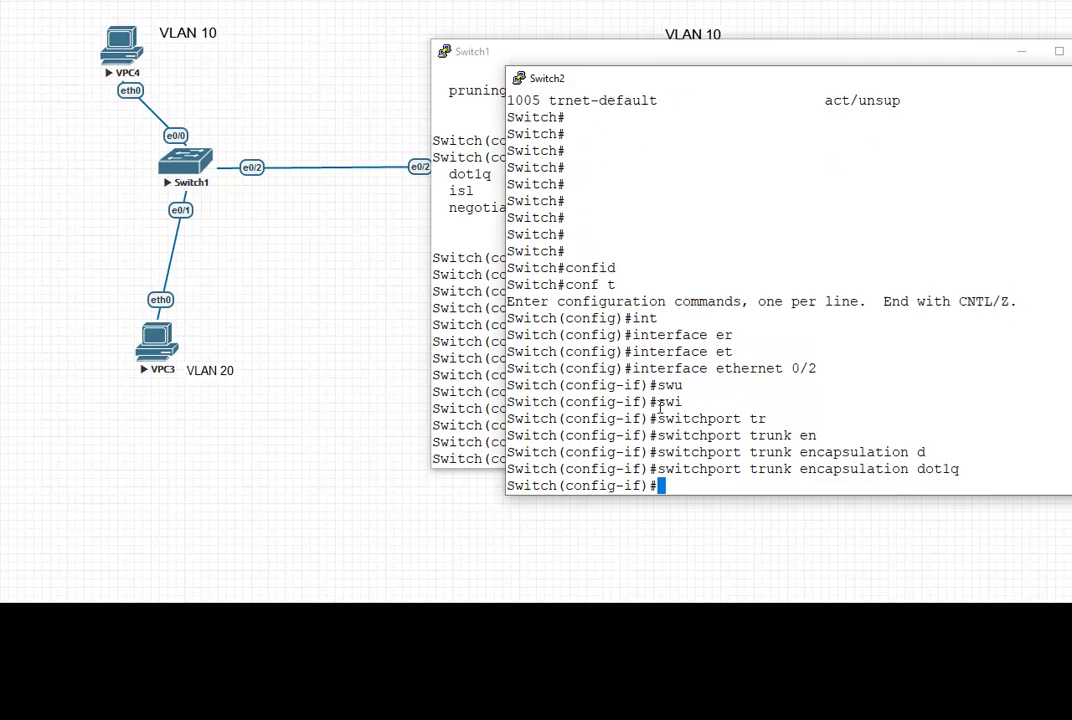
{"action": "type", "text": "w"}
{"action": "key", "text": "Tab"}
{"action": "type", "text": "mo"}
{"action": "key", "text": "Tab"}
{"action": "type", "text": "tr"}
{"action": "key", "text": "Tab"}
{"action": "key", "text": "Return"}
{"action": "key", "text": "Return"}
{"action": "key", "text": "Return"}
{"action": "key", "text": "Return"}
{"action": "key", "text": "Return"}
{"action": "key", "text": "Return"}
{"action": "key", "text": "Return"}
{"action": "key", "text": "Return"}
{"action": "key", "text": "Return"}
{"action": "key", "text": "Return"}
{"action": "key", "text": "Return"}
{"action": "key", "text": "Return"}
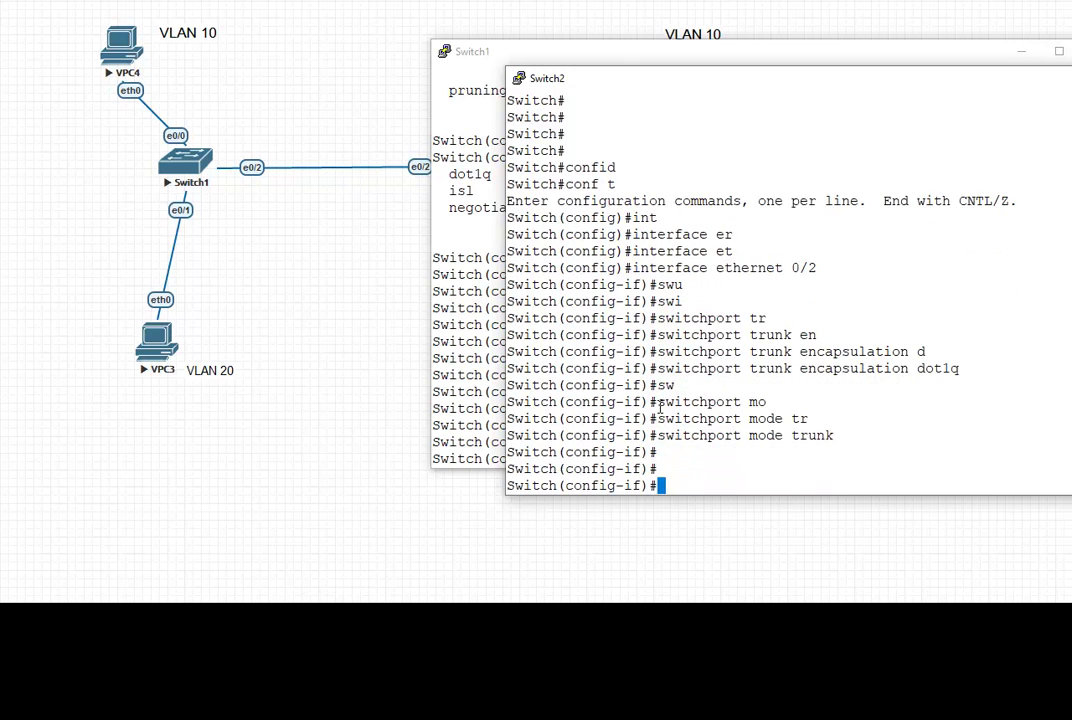
{"action": "key", "text": "Return"}
{"action": "key", "text": "Return"}
{"action": "key", "text": "Return"}
{"action": "key", "text": "Return"}
{"action": "key", "text": "Return"}
{"action": "key", "text": "Return"}
{"action": "key", "text": "Return"}
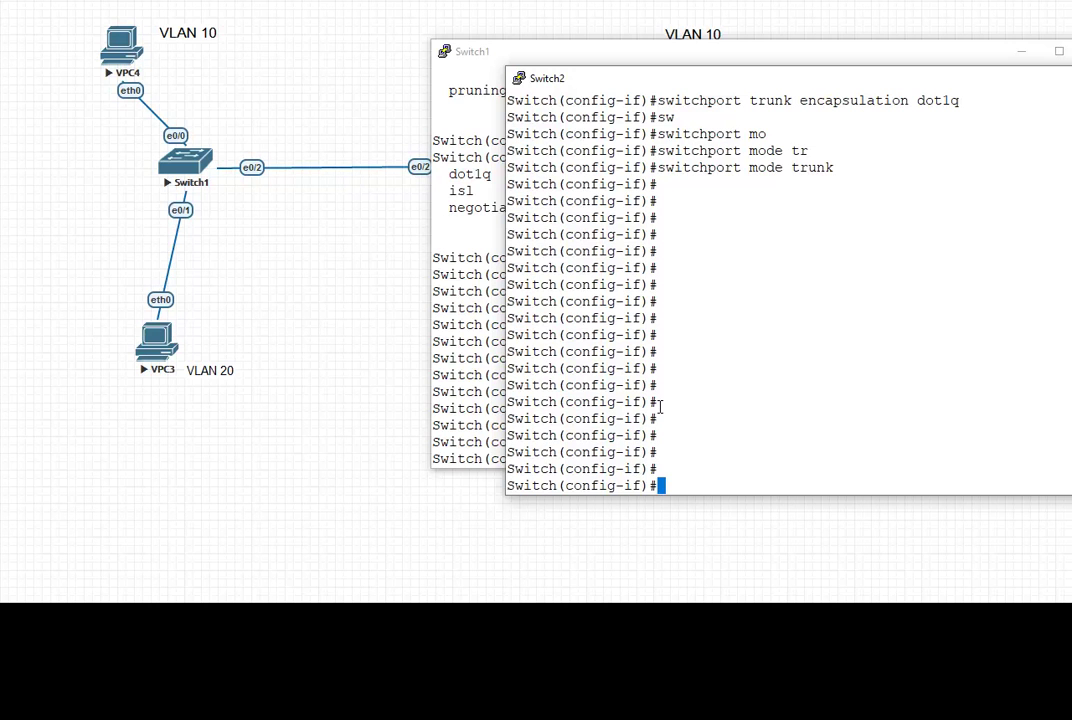
- Exit interface and global configuration modes on Switch2 back to the privileged prompt
{"action": "type", "text": "exit"}
{"action": "key", "text": "Return"}
{"action": "key", "text": "Return"}
{"action": "key", "text": "Return"}
{"action": "key", "text": "Return"}
{"action": "type", "text": "exit"}
{"action": "key", "text": "Return"}
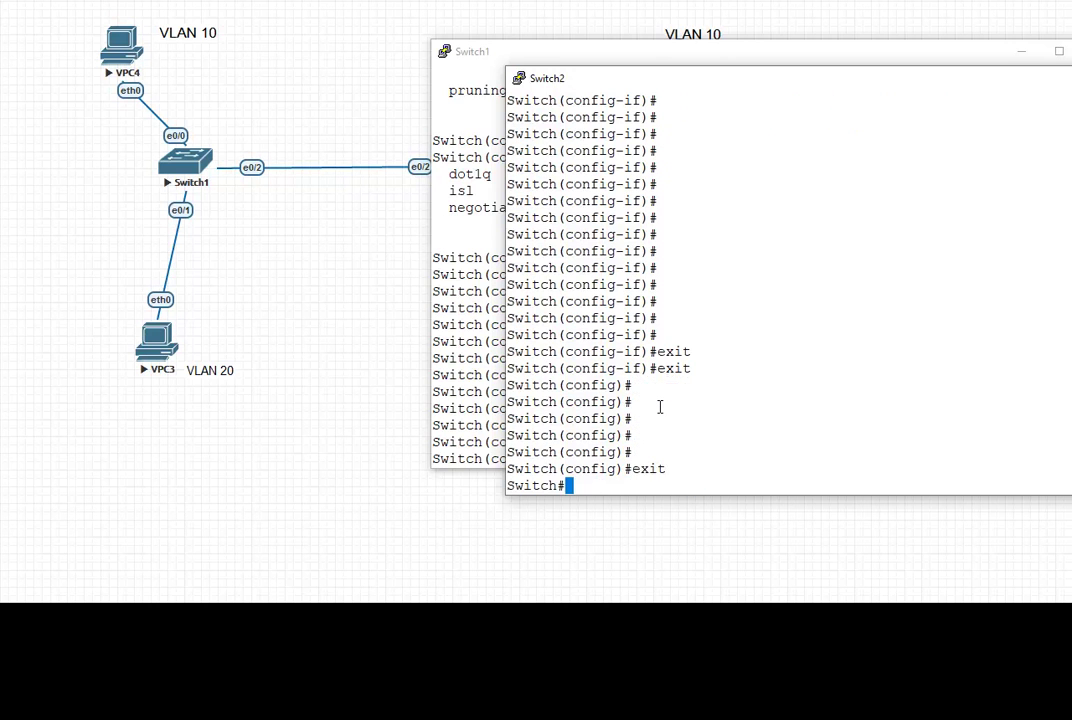
{"action": "key", "text": "Return"}
{"action": "key", "text": "Return"}
- Display the trunk settings of Switch2's port with show interfaces ethernet 0/2 switchport
{"action": "type", "text": "sh"}
{"action": "key", "text": "Tab"}
{"action": "type", "text": "int"}
{"action": "key", "text": "Tab"}
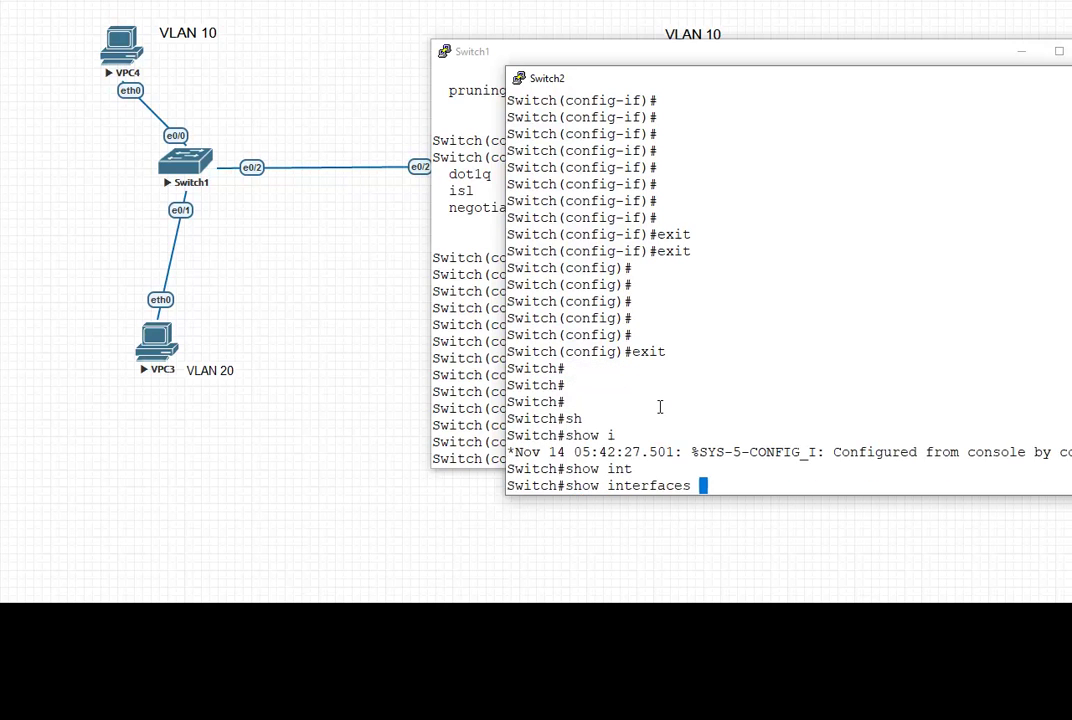
{"action": "type", "text": "eth"}
{"action": "key", "text": "Tab"}
{"action": "key", "text": "BackSpace"}
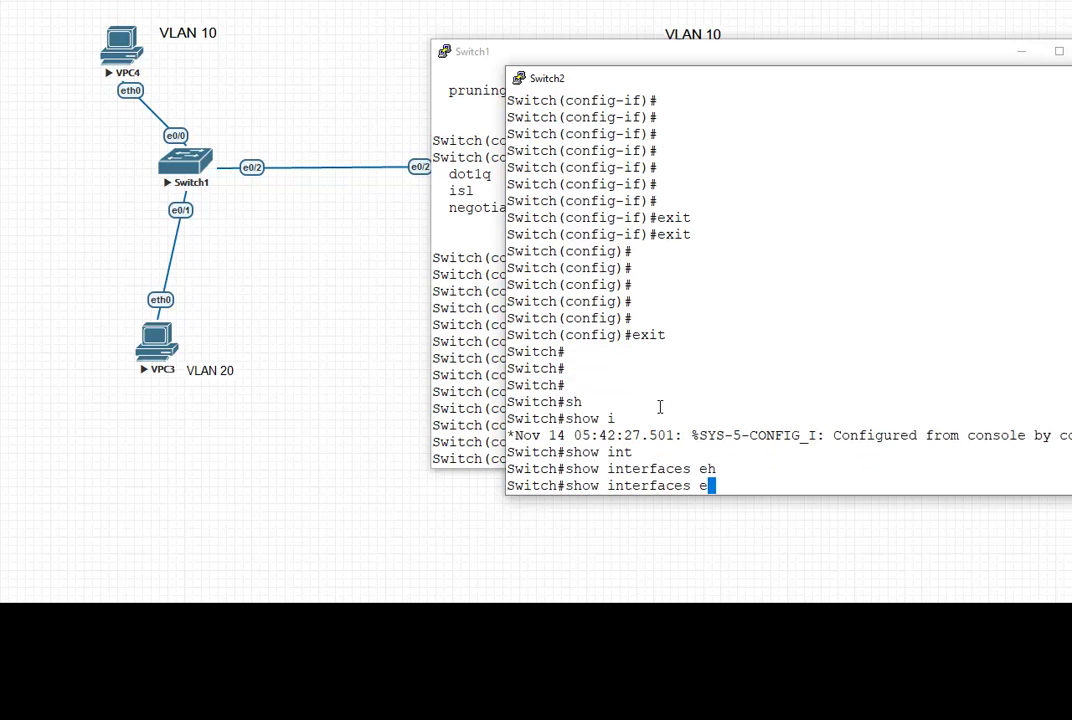
{"action": "type", "text": "t"}
{"action": "key", "text": "Tab"}
{"action": "type", "text": "hern"}
{"action": "key", "text": "Tab"}
{"action": "type", "text": "0/2 swi"}
{"action": "key", "text": "Tab"}
{"action": "key", "text": "Return"}
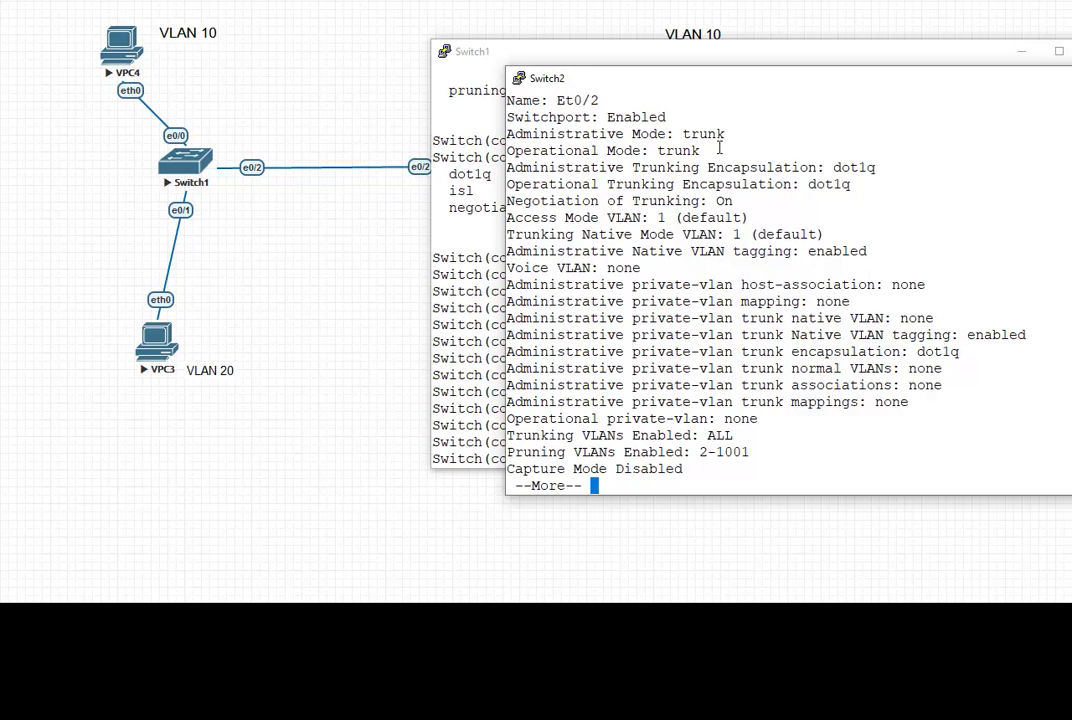
- Highlight the administrative mode and trunking encapsulation lines in Switch2's switchport output
{"action": "mouse_move", "coordinate": [727, 147]}
{"action": "left_mouse_down"}
{"action": "mouse_move", "coordinate": [735, 140]}
{"action": "mouse_move", "coordinate": [700, 136]}
{"action": "mouse_move", "coordinate": [742, 137]}
{"action": "left_mouse_up"}
{"action": "left_click", "coordinate": [868, 170]}
{"action": "left_click_drag", "start_coordinate": [877, 170], "coordinate": [843, 167]}
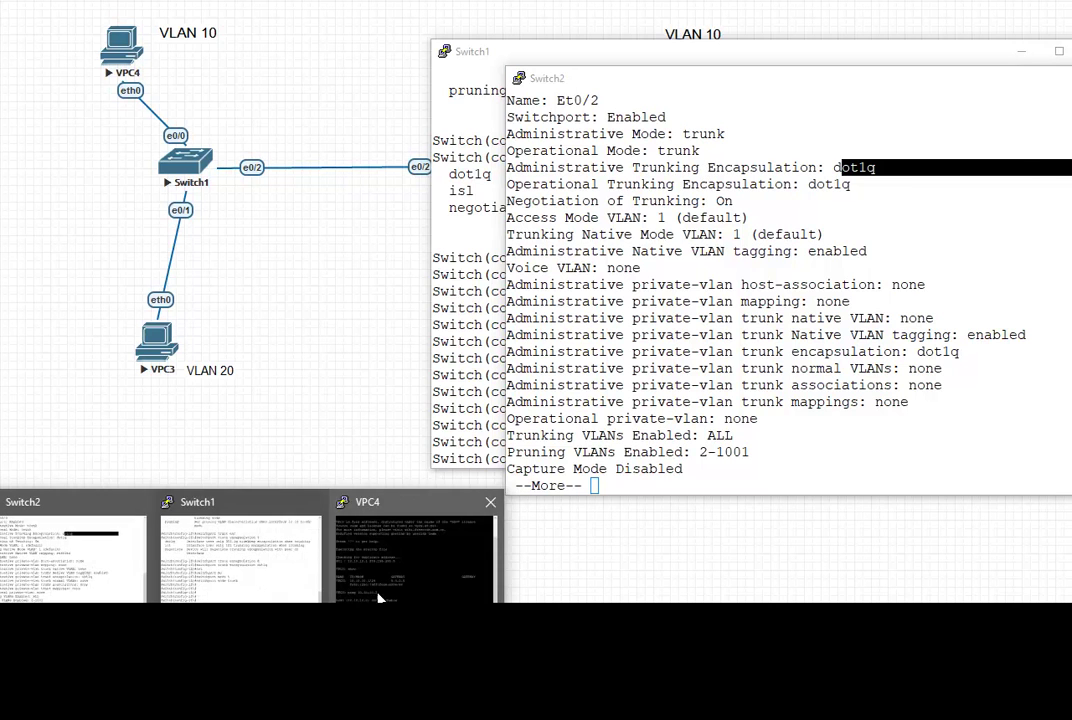
- Test VLAN 10 connectivity across the trunk by pinging 10.10.10.2 from VPC4's console
{"action": "left_click", "coordinate": [384, 594]}
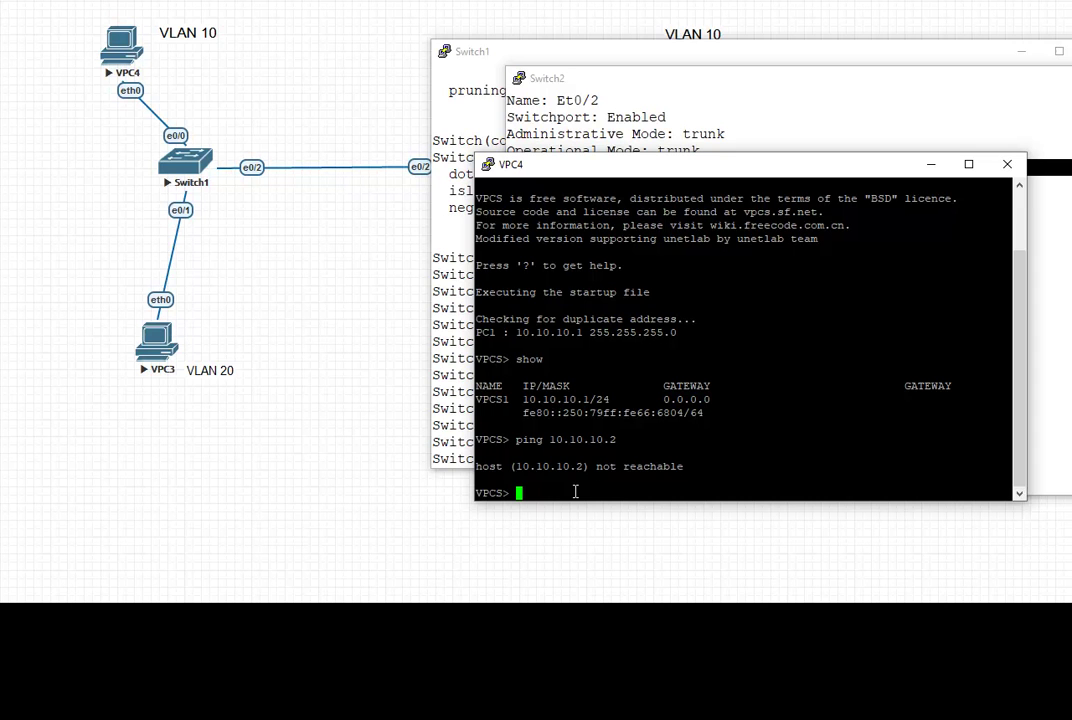
{"action": "key", "text": "Up"}
{"action": "key", "text": "Return"}
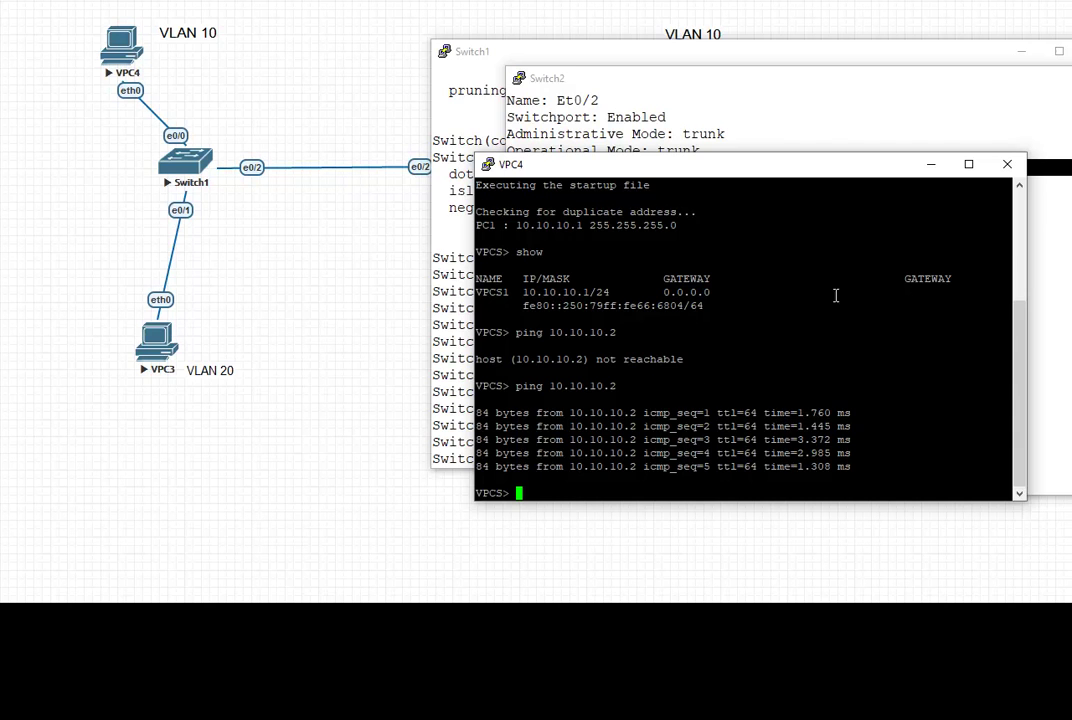
{"action": "left_click", "coordinate": [828, 115]}
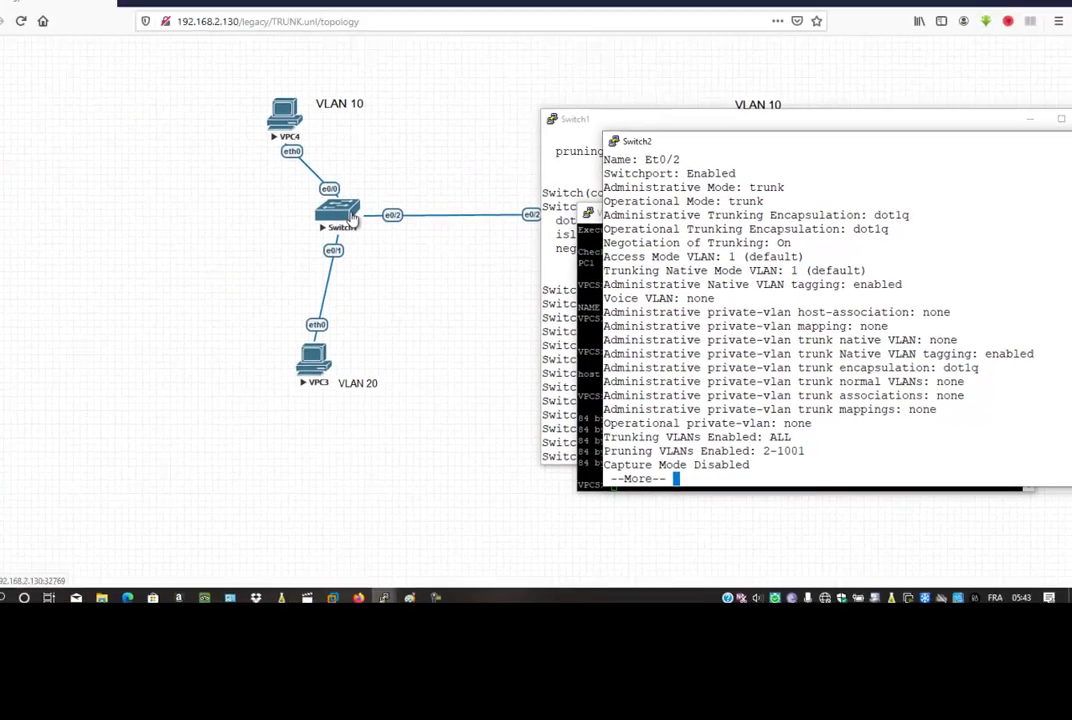
- Start a Wireshark capture on Switch1's e0/2 through wireshark_wrapper and minimize the capture's command window
{"action": "right_click", "coordinate": [352, 220]}
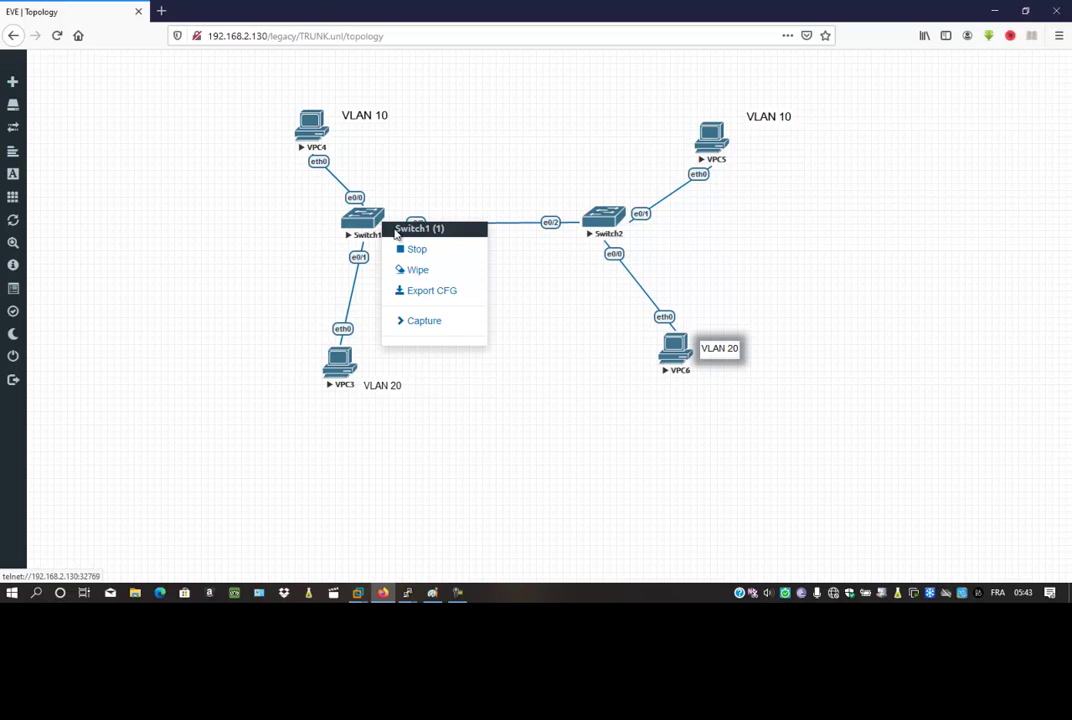
{"action": "left_click", "coordinate": [382, 194]}
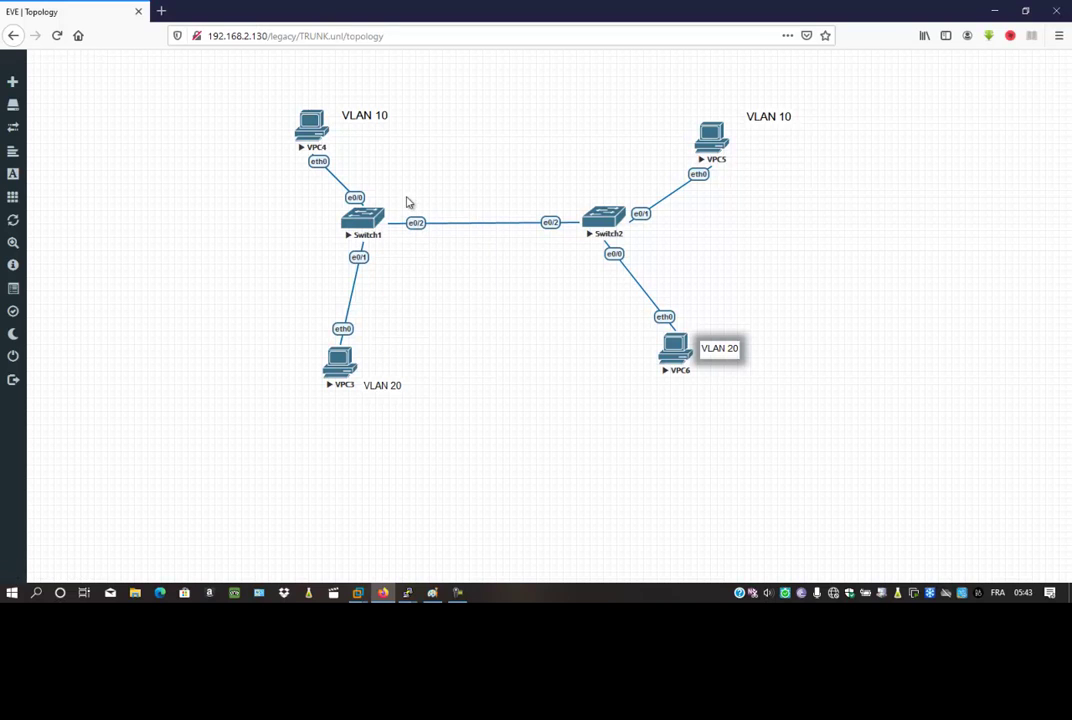
{"action": "right_click", "coordinate": [374, 216]}
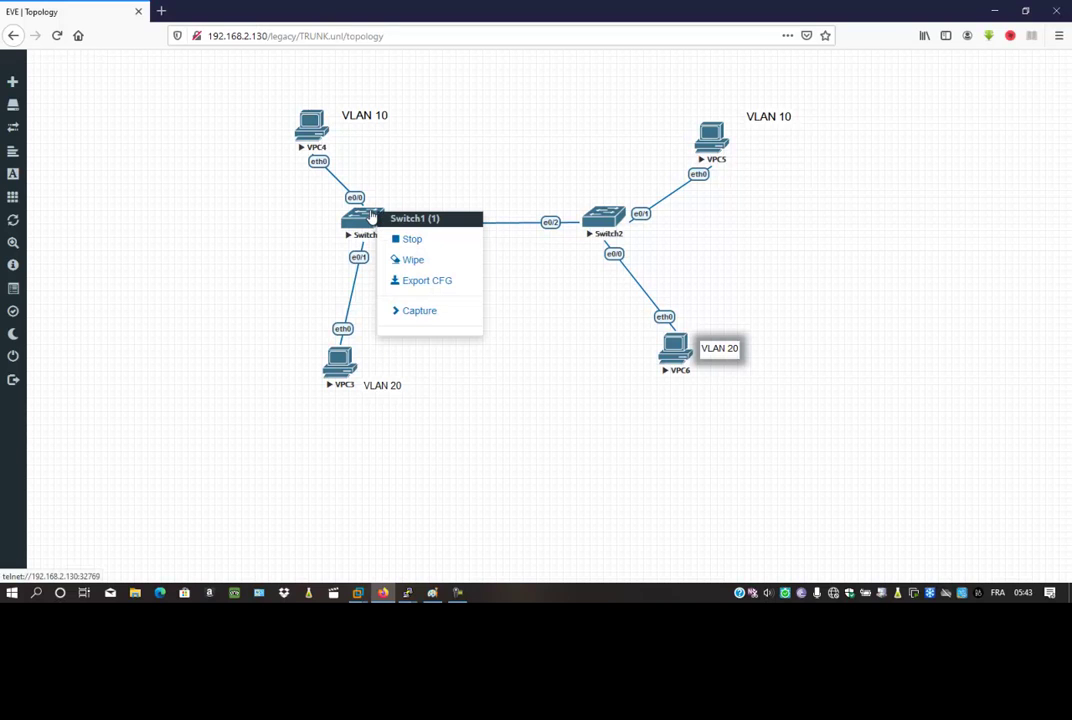
{"action": "left_click", "coordinate": [436, 312]}
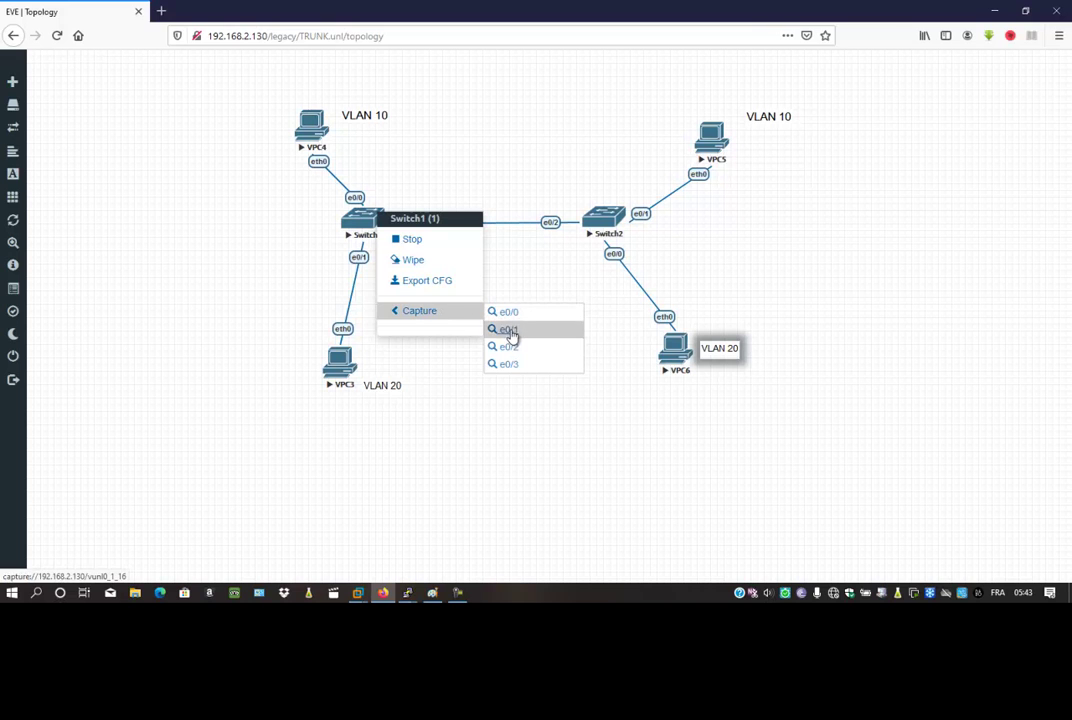
{"action": "left_click", "coordinate": [511, 347]}
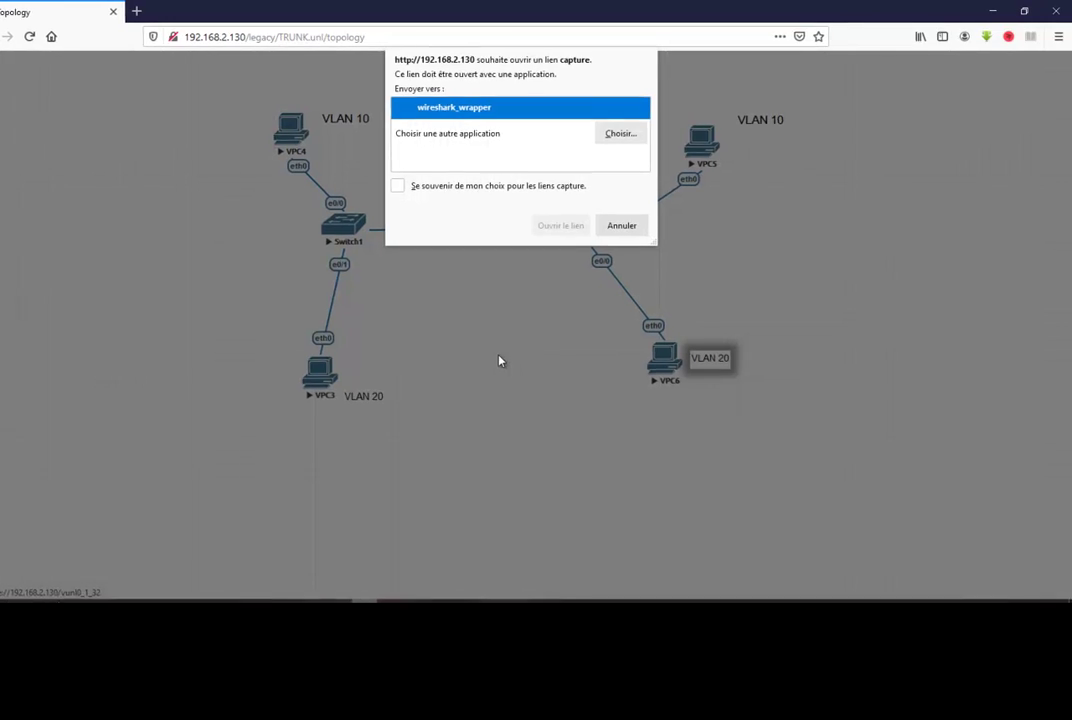
{"action": "left_click", "coordinate": [563, 226]}
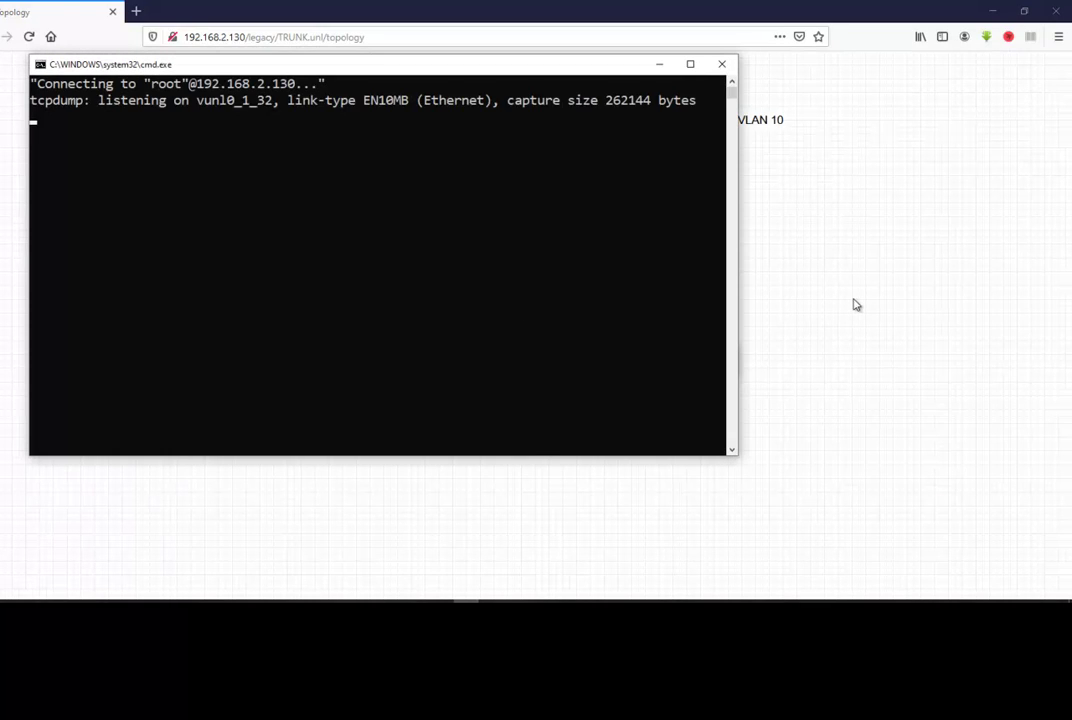
{"action": "left_click", "coordinate": [660, 66]}
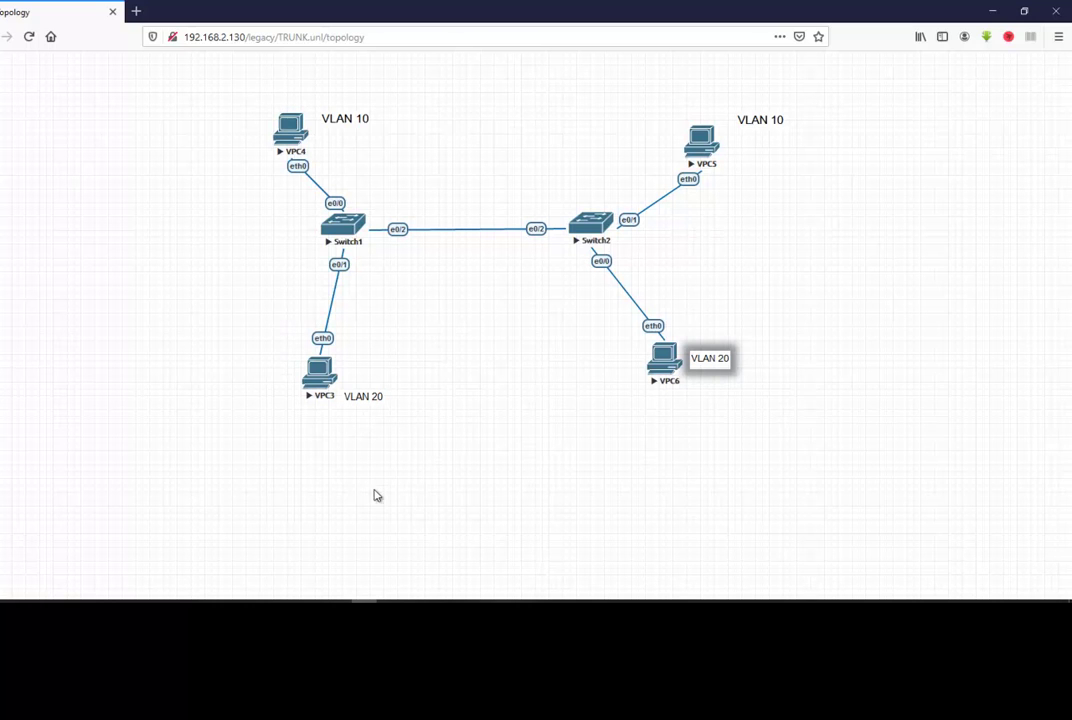
- Open VPC3's console and try to ping 10.10.20.2
{"action": "left_click", "coordinate": [319, 375]}
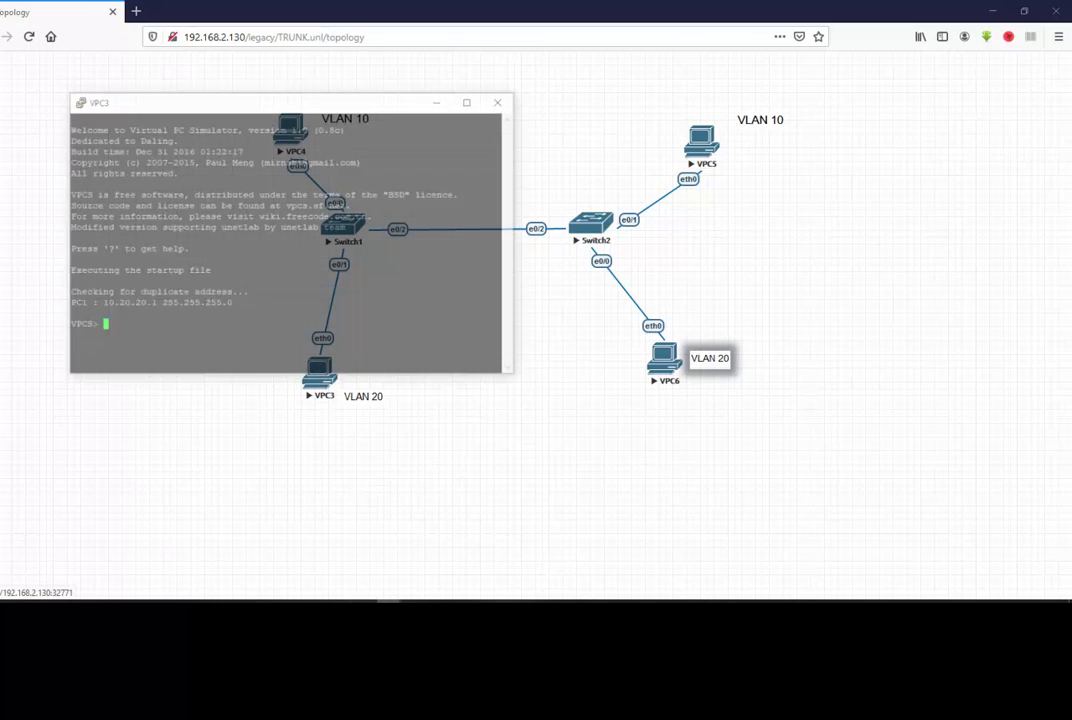
{"action": "type", "text": "piing"}
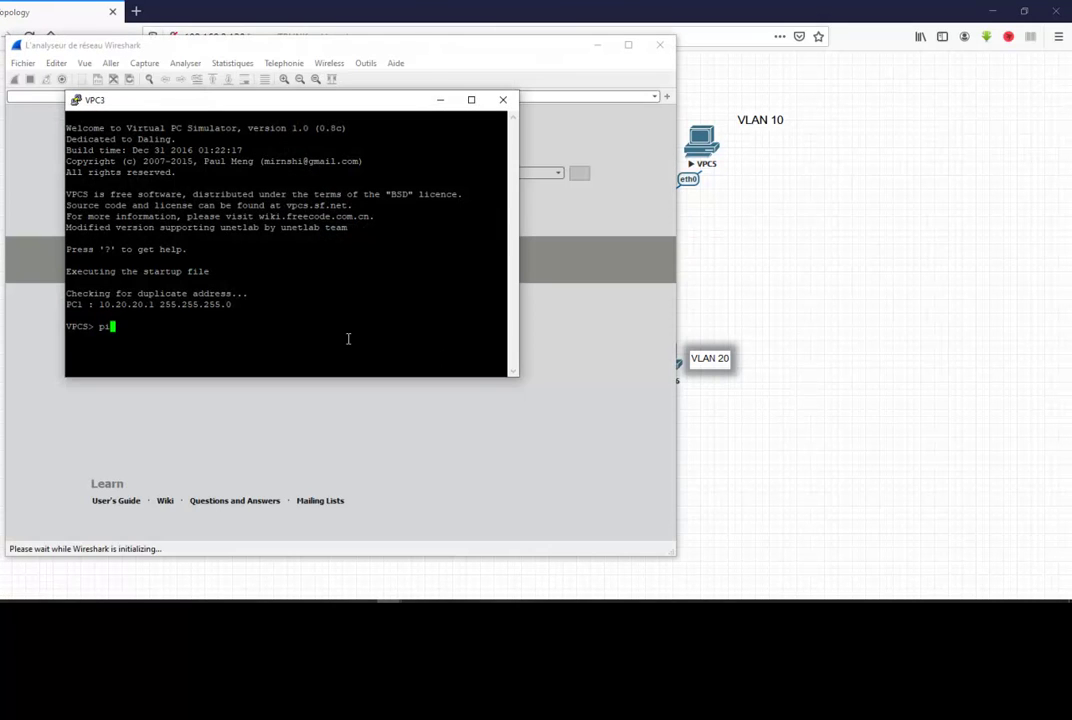
{"action": "key", "text": "BackSpace"}
{"action": "key", "text": "BackSpace"}
{"action": "key", "text": "BackSpace"}
{"action": "key", "text": "BackSpace"}
{"action": "key", "text": "BackSpace"}
{"action": "type", "text": "ing 10.10.20.2"}
{"action": "key", "text": "Return"}
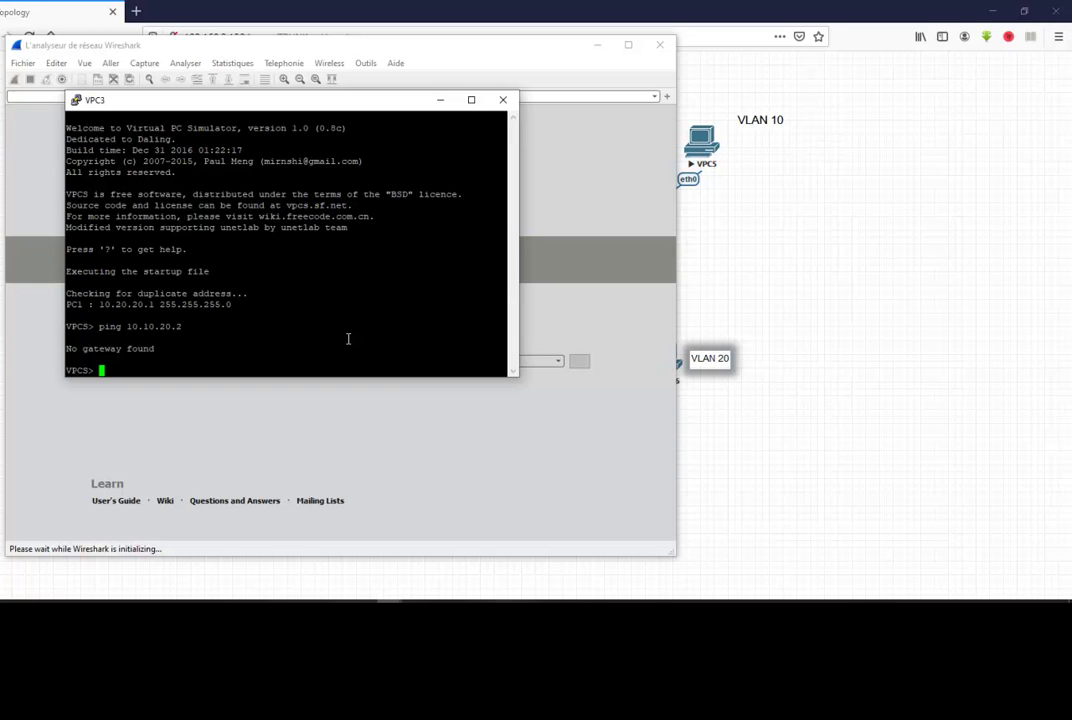
- Ping 10.20.20.1 from VPC3
{"action": "key", "text": "Up"}
{"action": "key", "text": "BackSpace"}
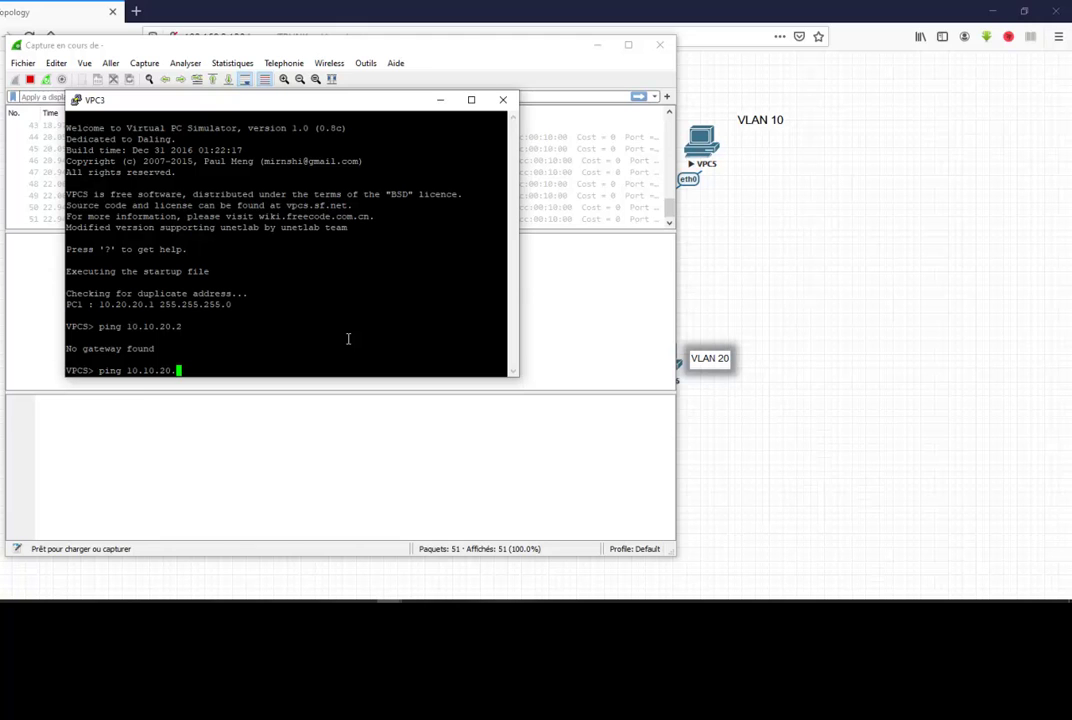
{"action": "key", "text": "BackSpace"}
{"action": "key", "text": "BackSpace"}
{"action": "key", "text": "BackSpace"}
{"action": "key", "text": "BackSpace"}
{"action": "key", "text": "BackSpace"}
{"action": "key", "text": "BackSpace"}
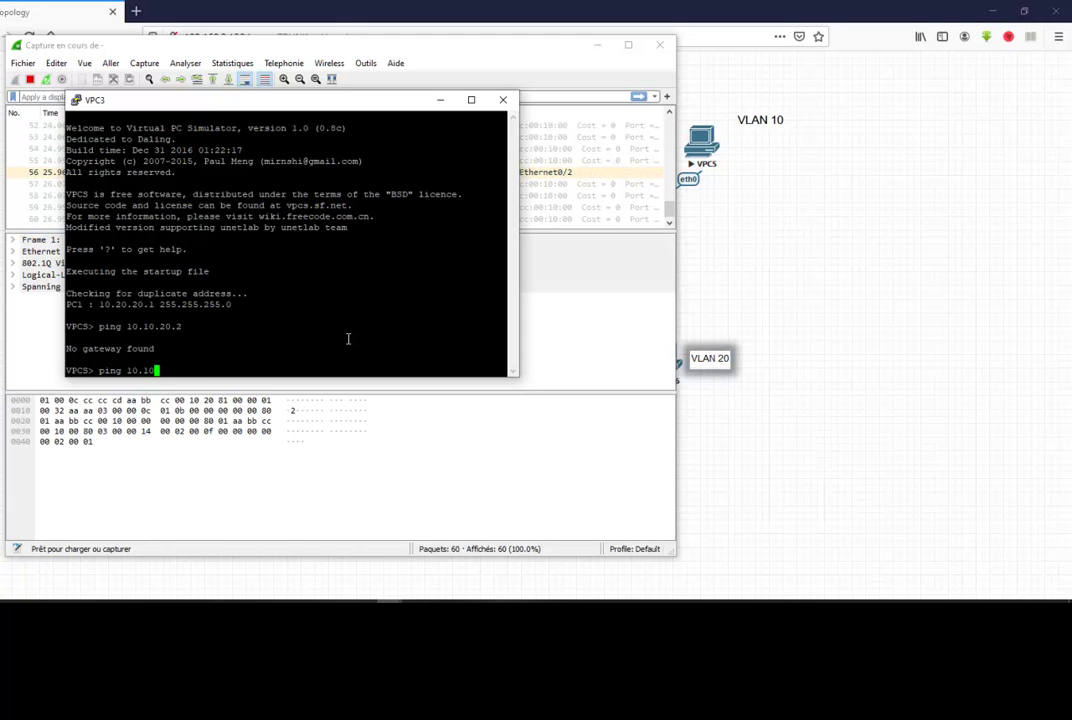
{"action": "type", "text": "20"}
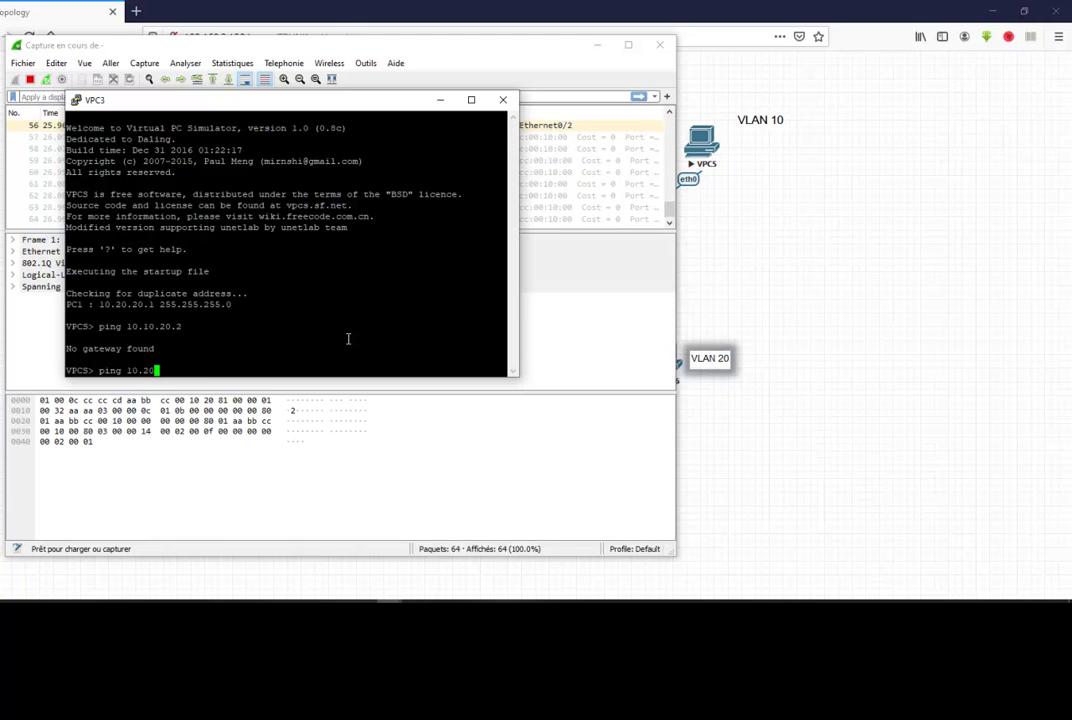
{"action": "type", "text": ".20.1"}
{"action": "key", "text": "Return"}
- Ping 10.20.20.2 from VPC3 to send VLAN 20 traffic across the trunk
{"action": "key", "text": "Up"}
{"action": "type", "text": "2"}
{"action": "key", "text": "Left"}
{"action": "key", "text": "BackSpace"}
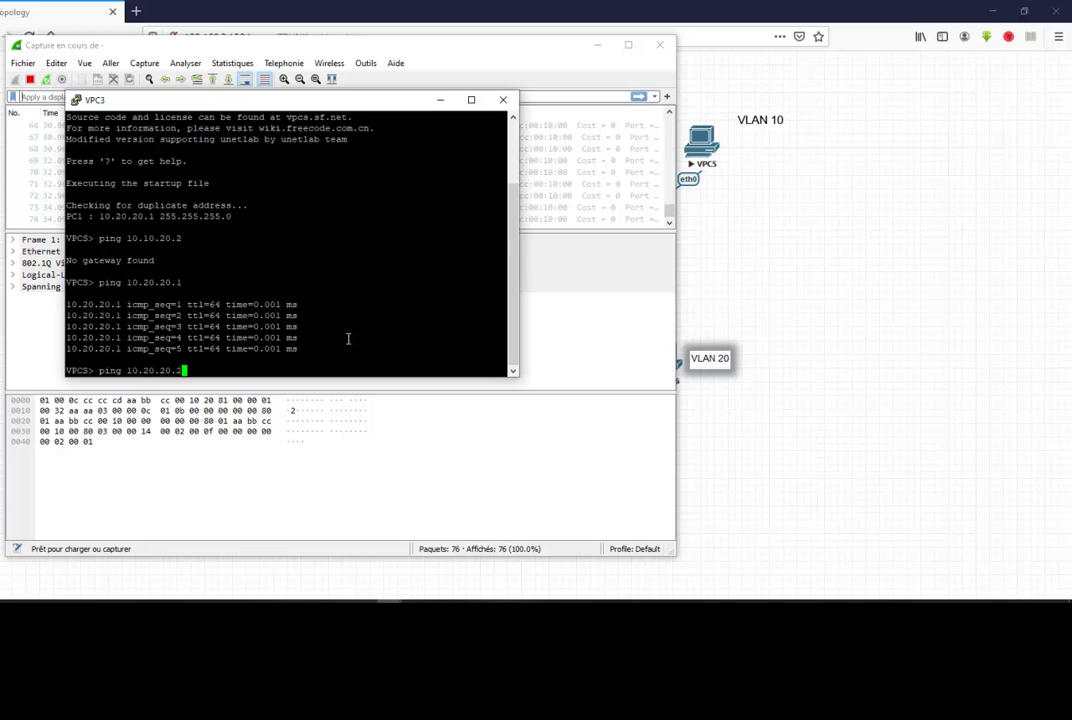
{"action": "key", "text": "Return"}
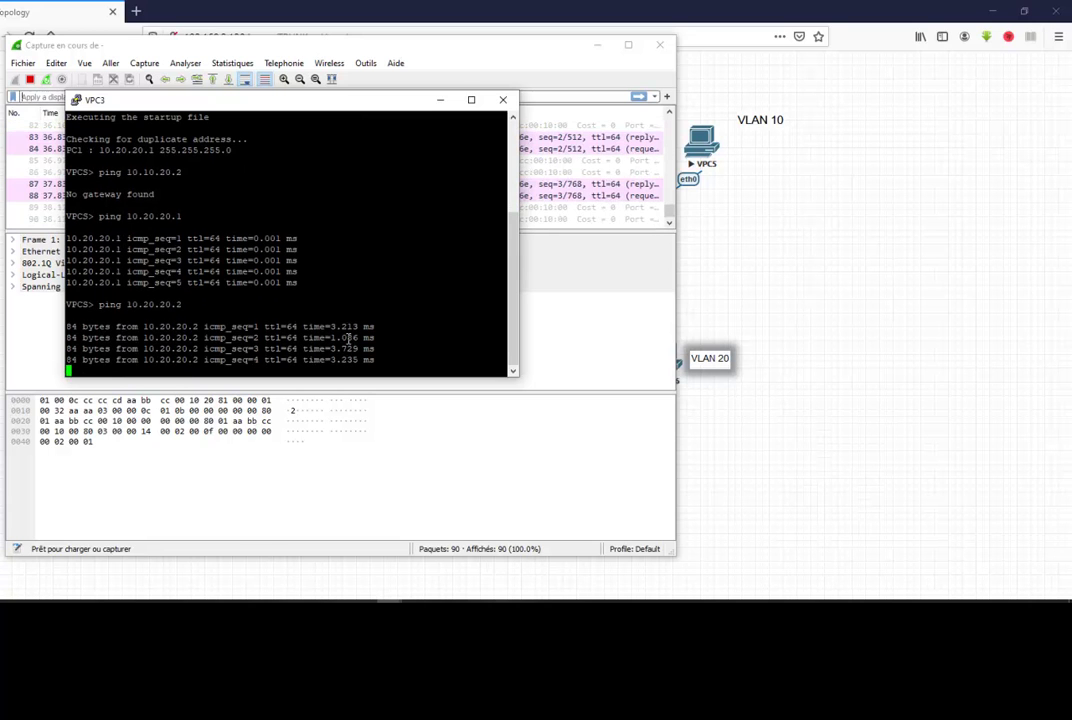
- Move VPC3's console off the Wireshark window and expand the Ethernet II and 802.1Q Virtual LAN details of frame 1
{"action": "left_click_drag", "start_coordinate": [342, 106], "coordinate": [963, 131]}
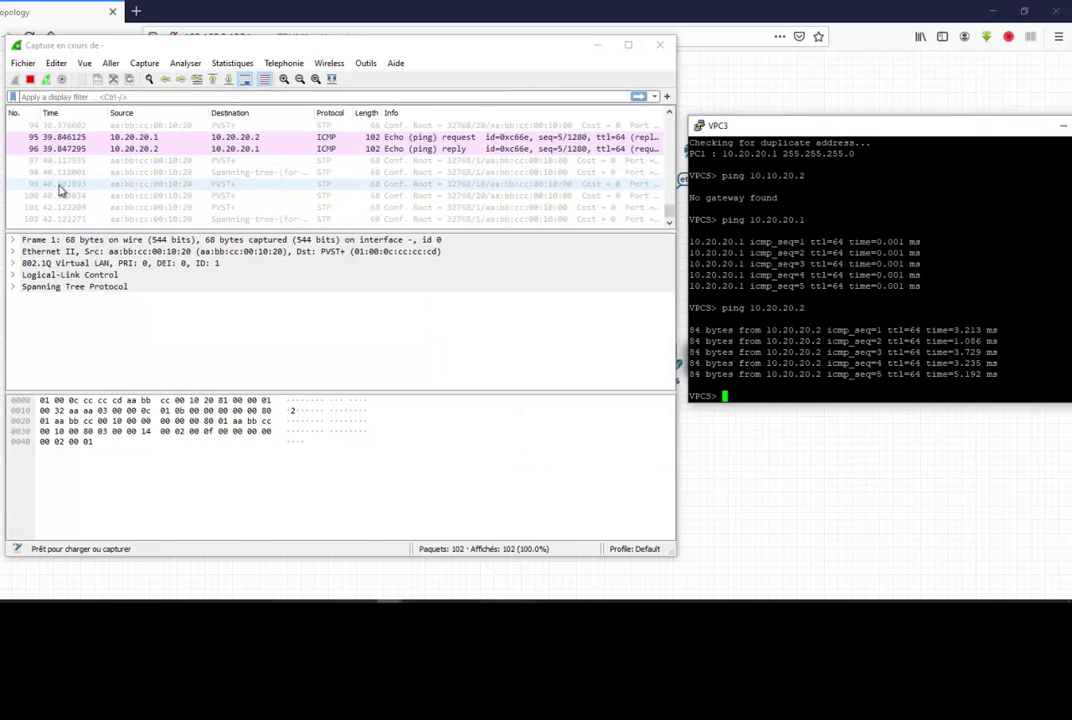
{"action": "left_click", "coordinate": [14, 253]}
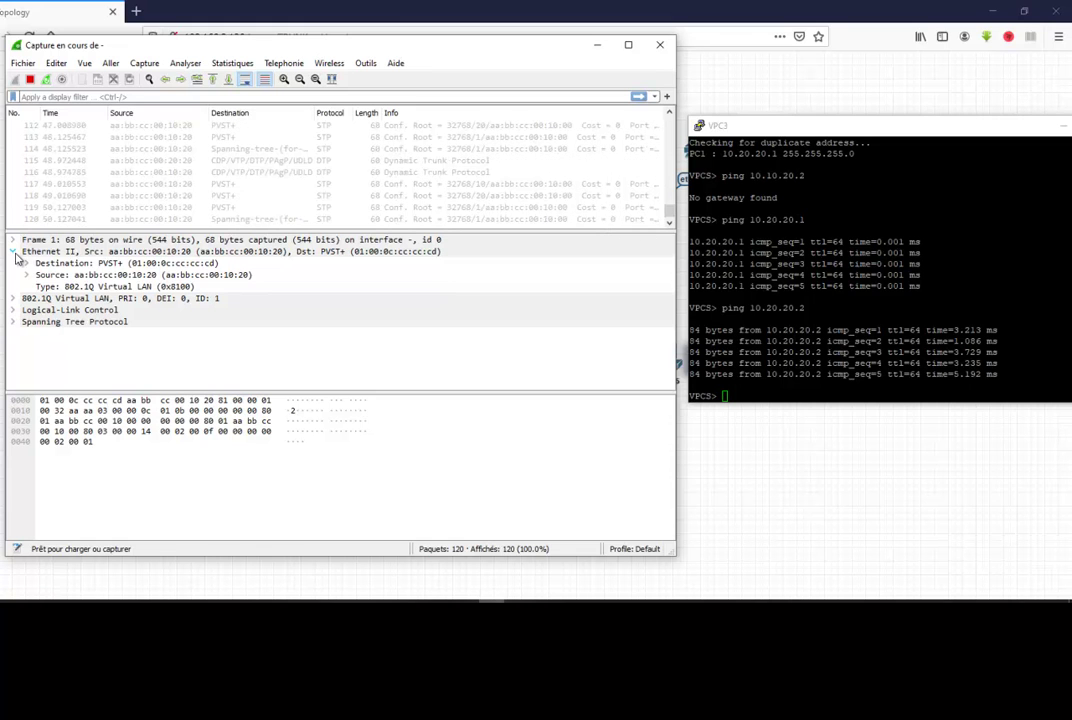
{"action": "left_click", "coordinate": [66, 287]}
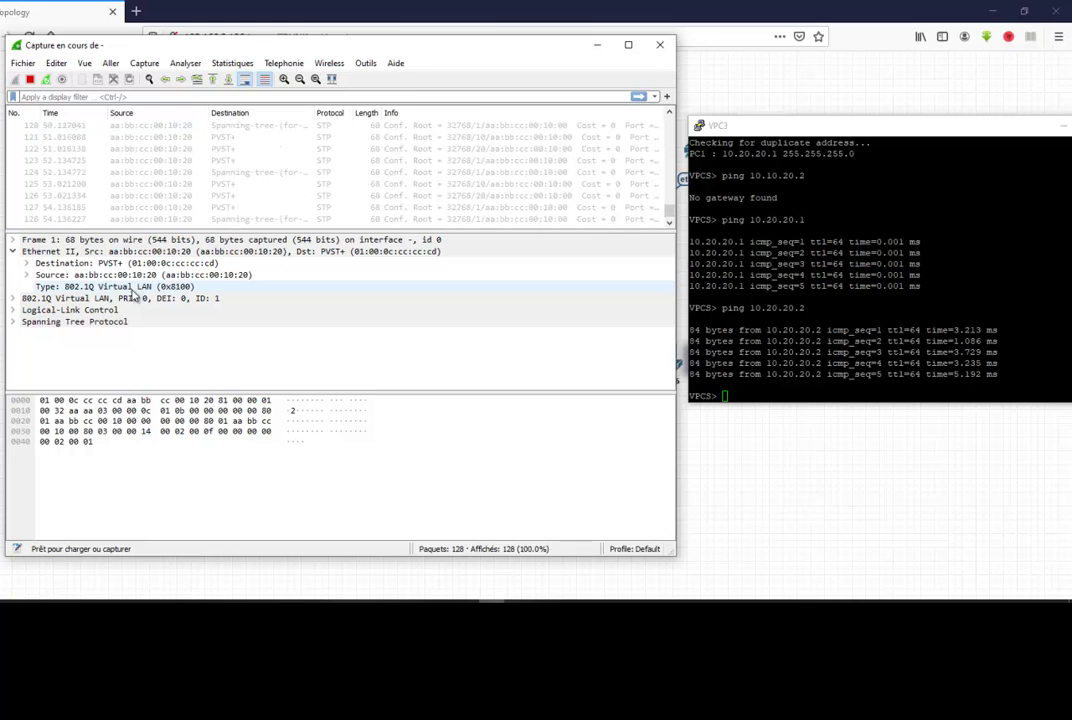
{"action": "left_click", "coordinate": [120, 298]}
{"action": "left_click", "coordinate": [16, 301]}
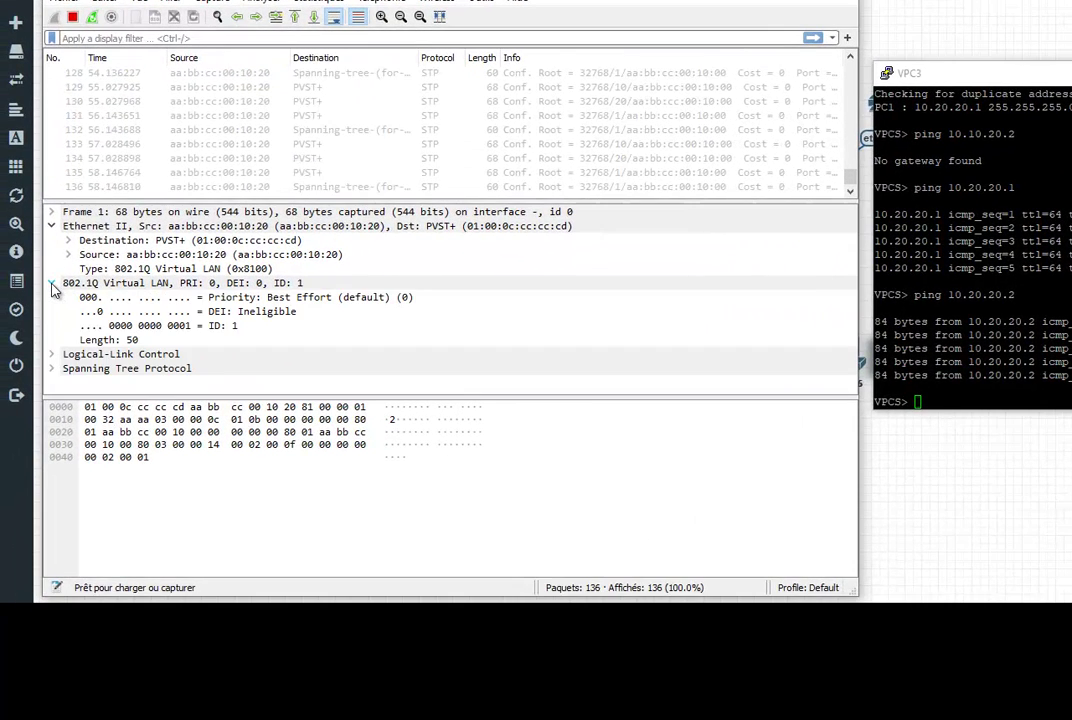
{"action": "left_click", "coordinate": [97, 284]}
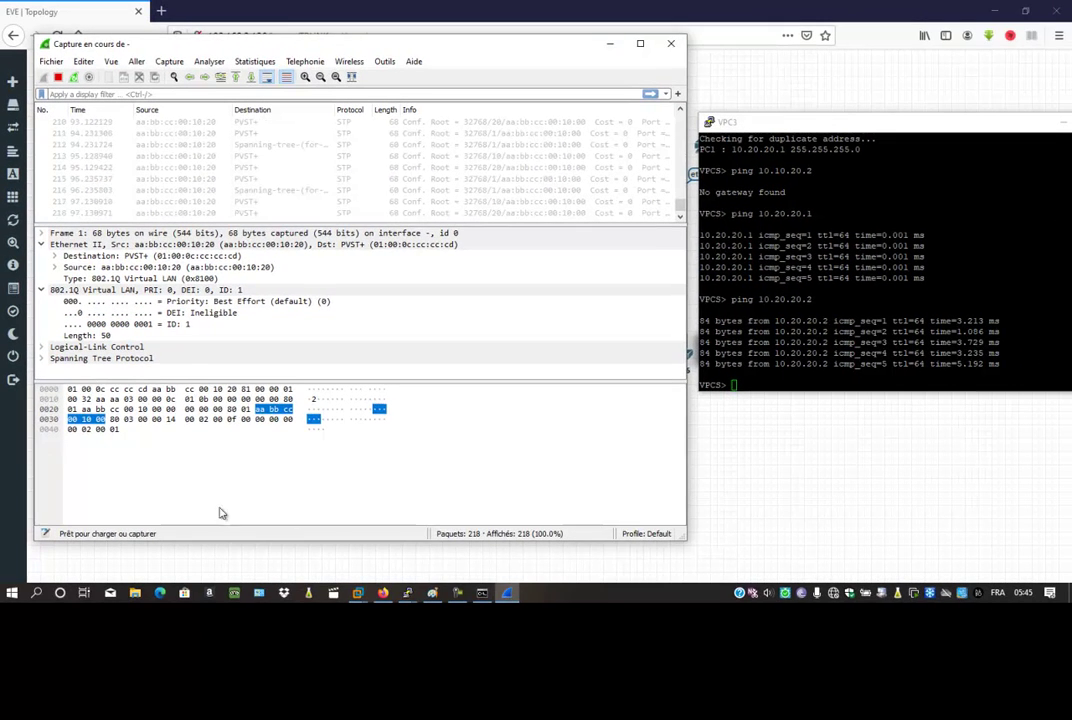
{"action": "left_click", "coordinate": [457, 593]}
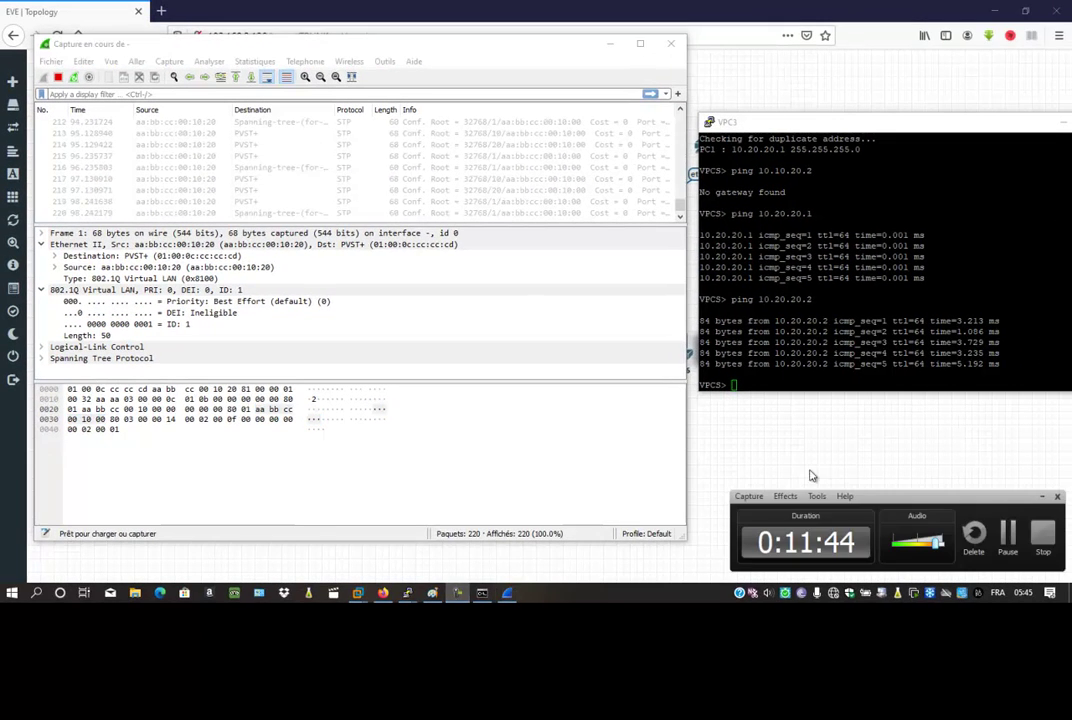